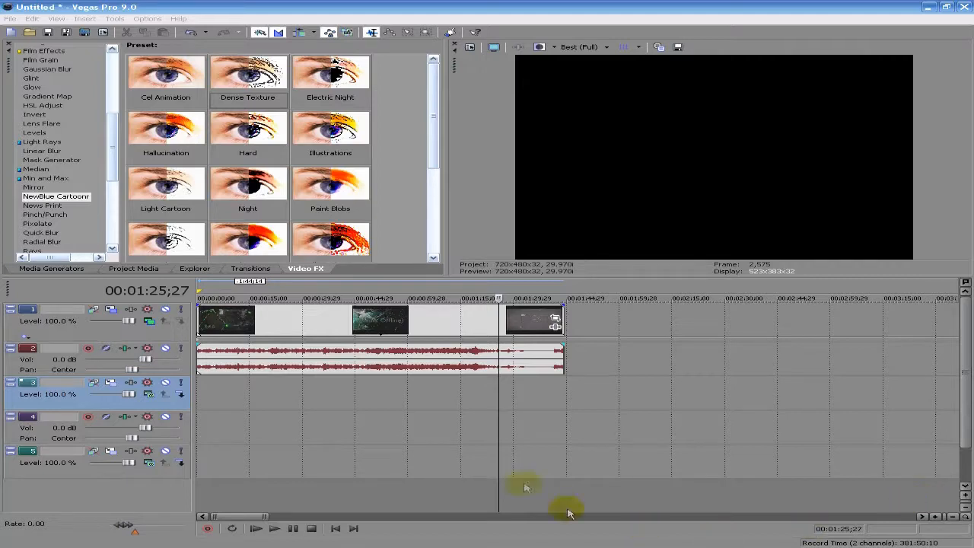
Rewind the timeline cursor to 00:00:00;00 and show the Explorer file browser
drag(500, 411, 210, 293)
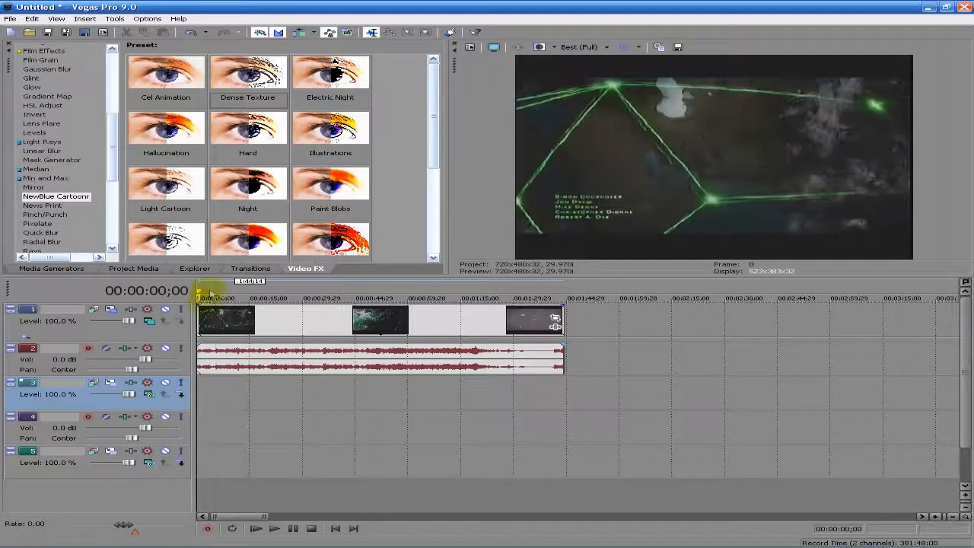
click(194, 269)
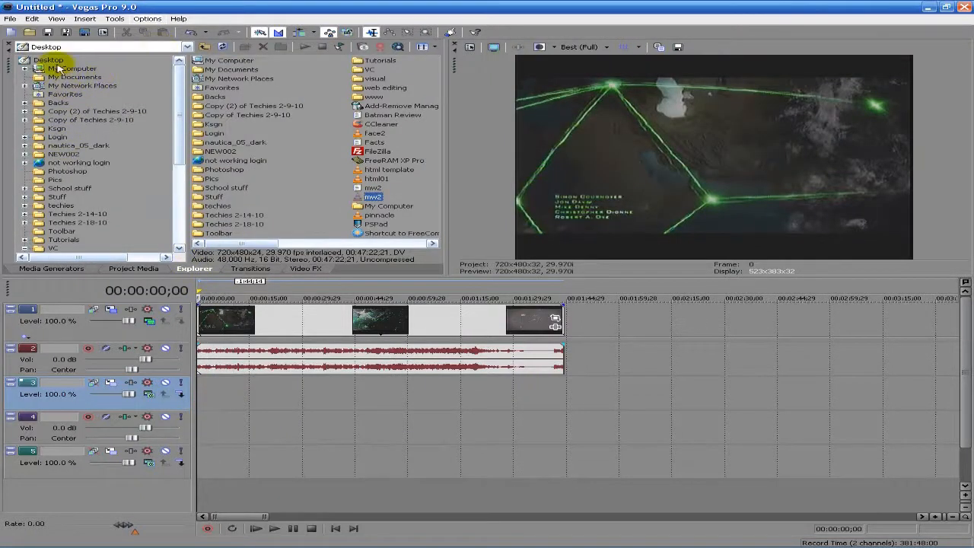
Place Grunge_gray_20 from VC > Riot Gear FX Lite Version > Grungy Textures > Grayscale at track 3's start
double_click(366, 71)
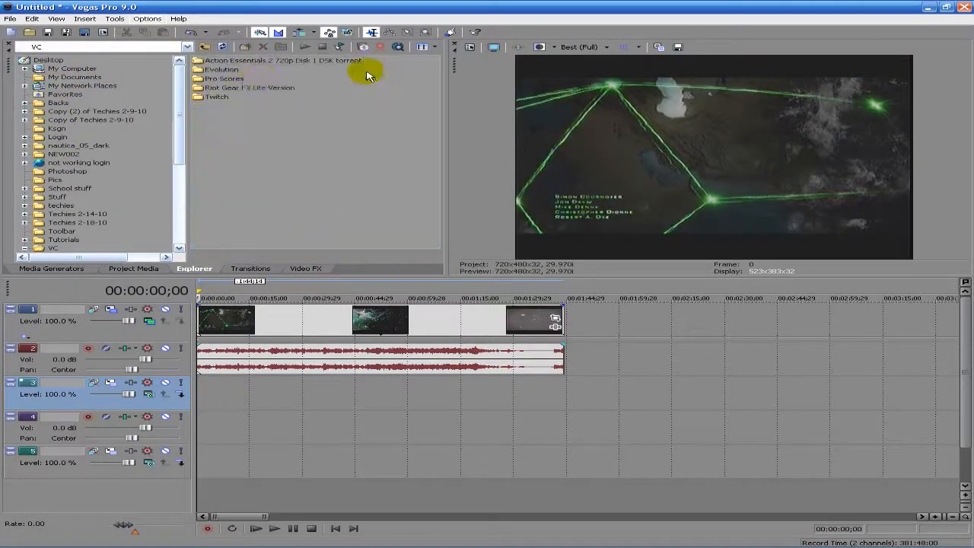
double_click(218, 91)
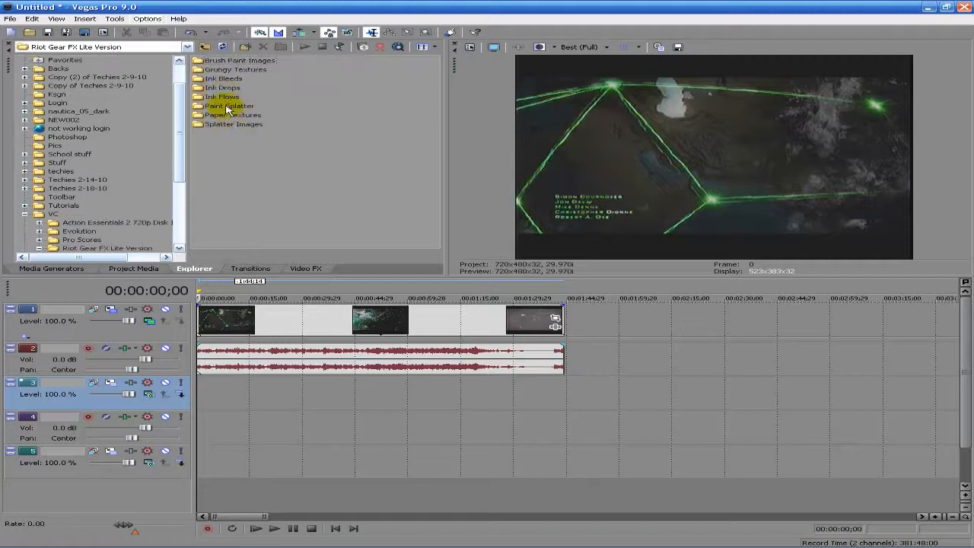
double_click(231, 71)
double_click(220, 70)
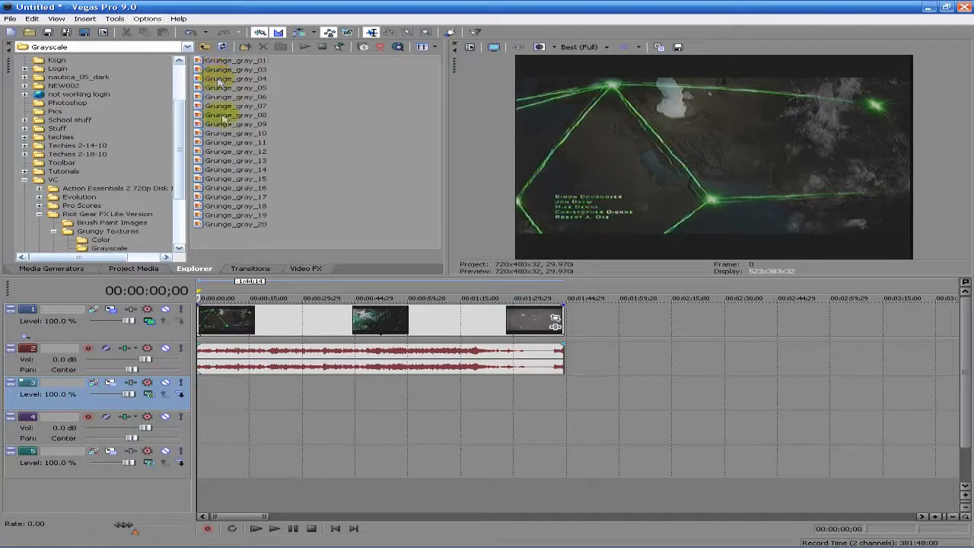
drag(244, 227, 190, 412)
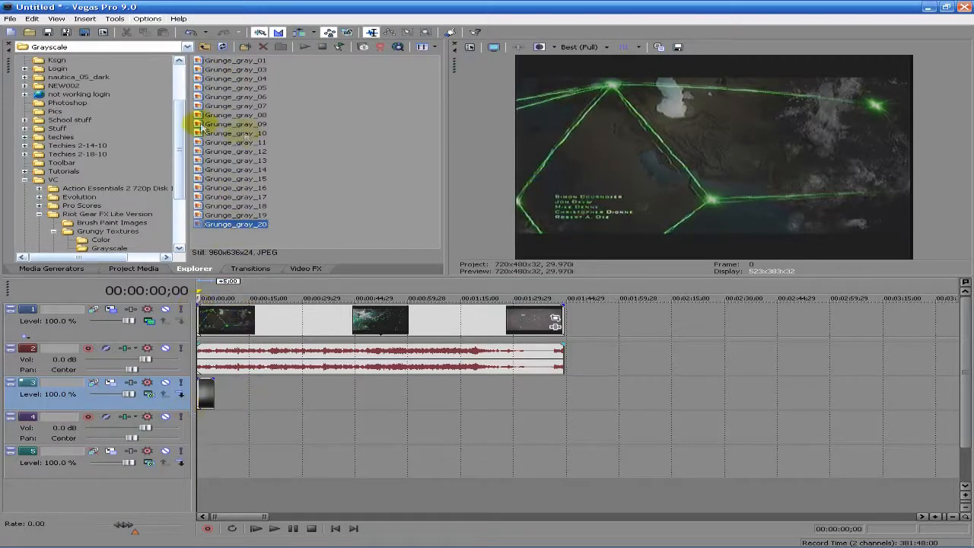
Stretch the Grunge_gray_20 clip on track 3 to the video's full length
click(141, 269)
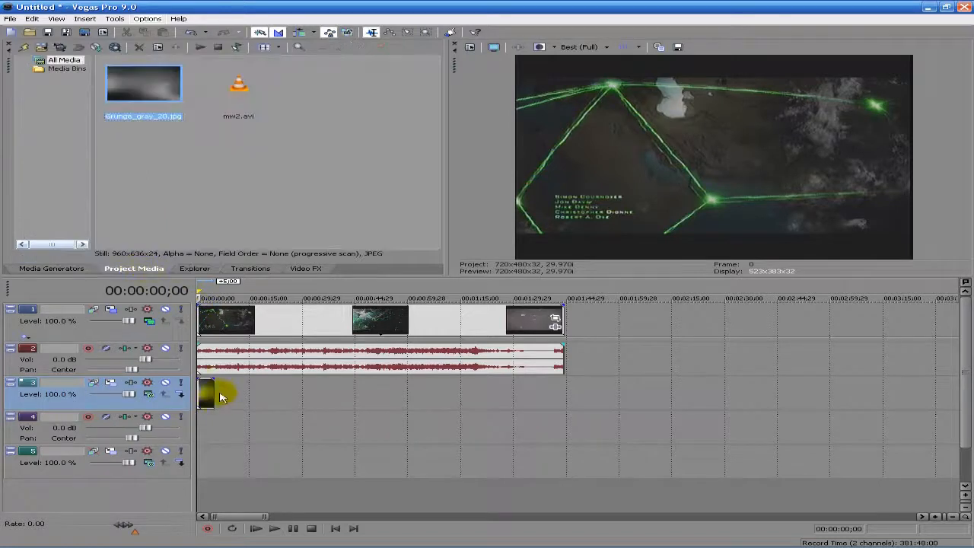
click(248, 269)
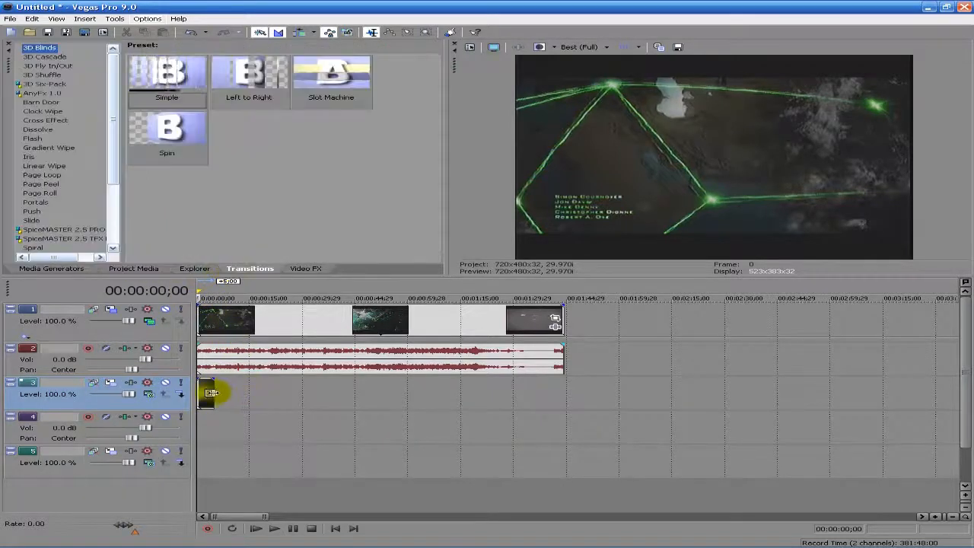
drag(214, 392, 563, 386)
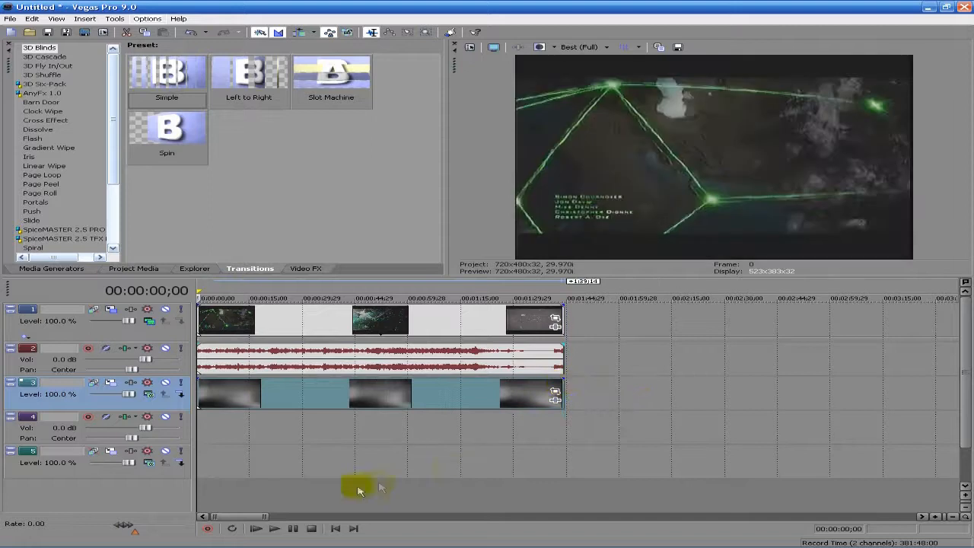
click(263, 528)
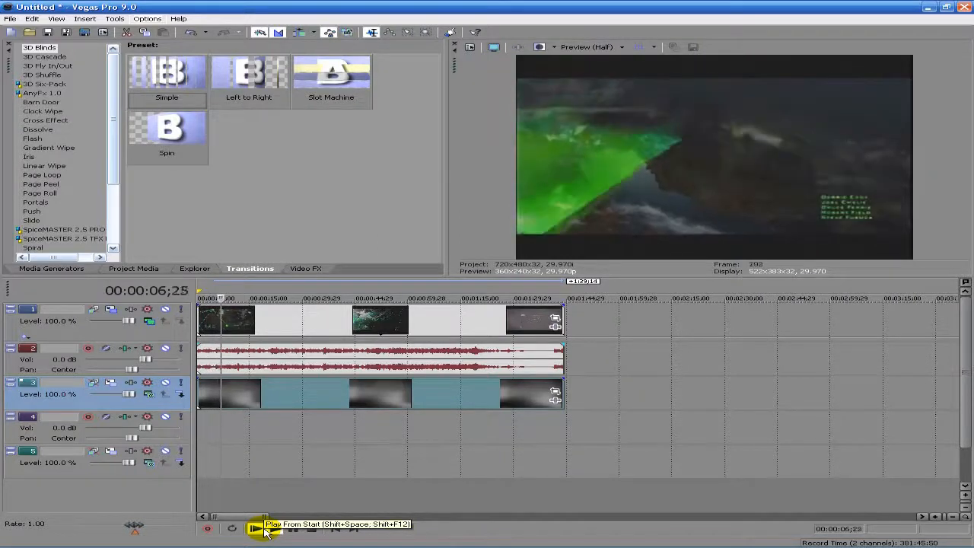
click(292, 528)
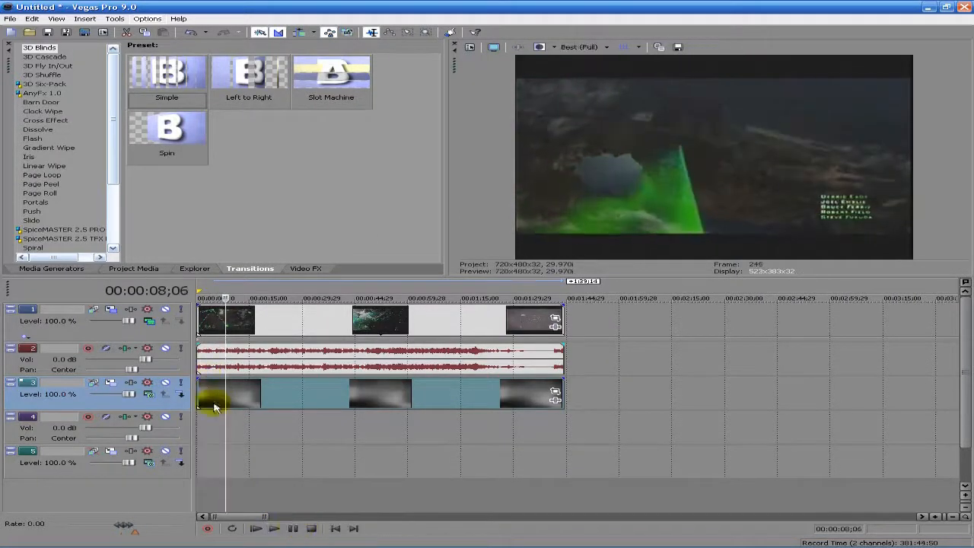
drag(225, 417, 181, 415)
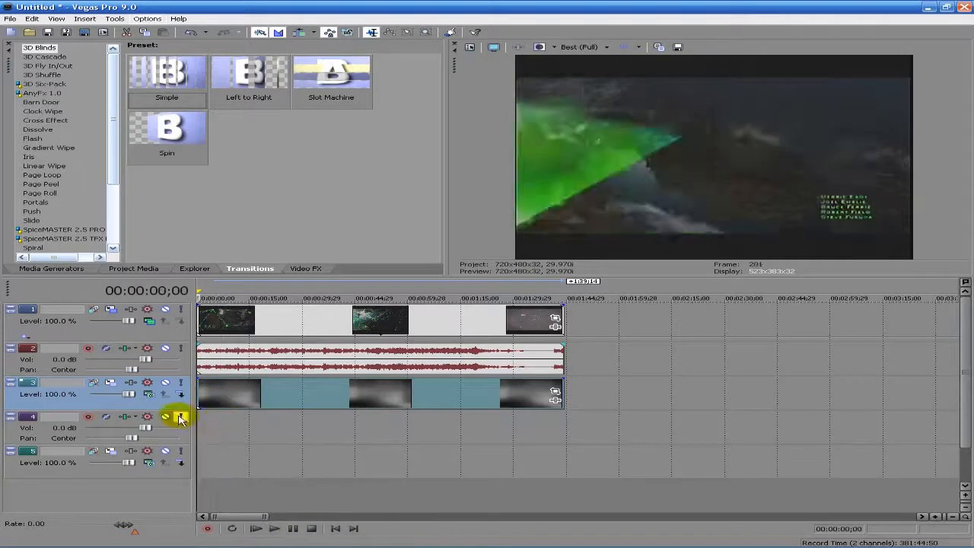
Set track 1's compositing mode to Custom using the Sony Bump Map plug-in
click(149, 321)
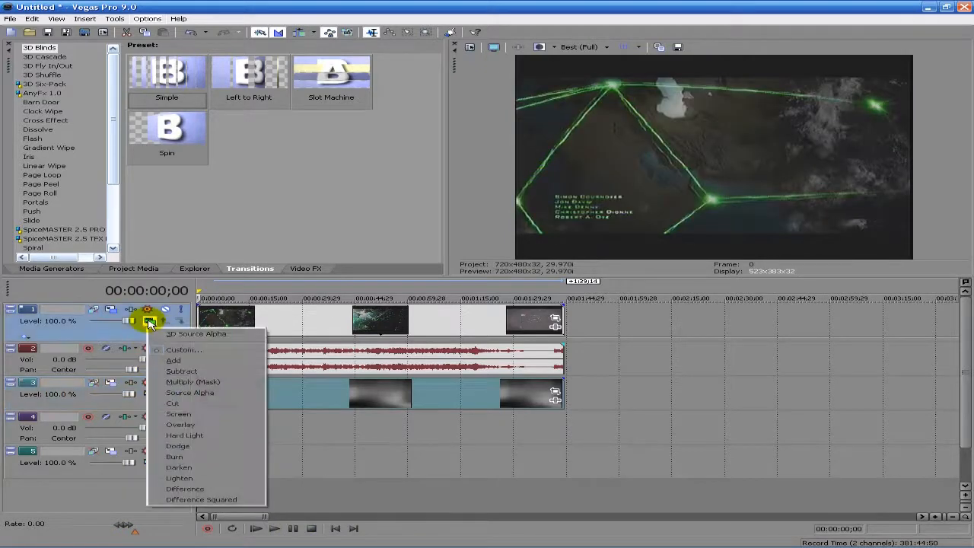
click(181, 352)
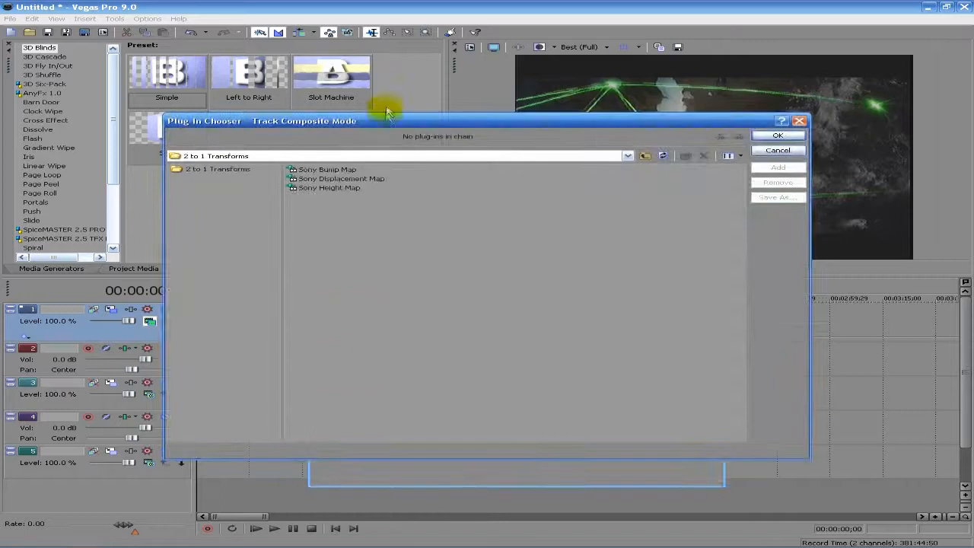
drag(388, 121, 389, 104)
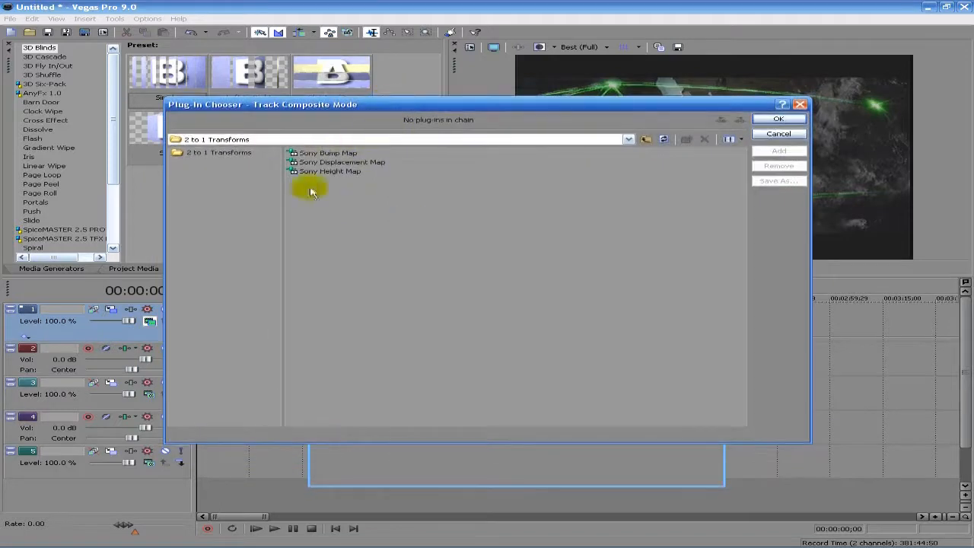
click(628, 140)
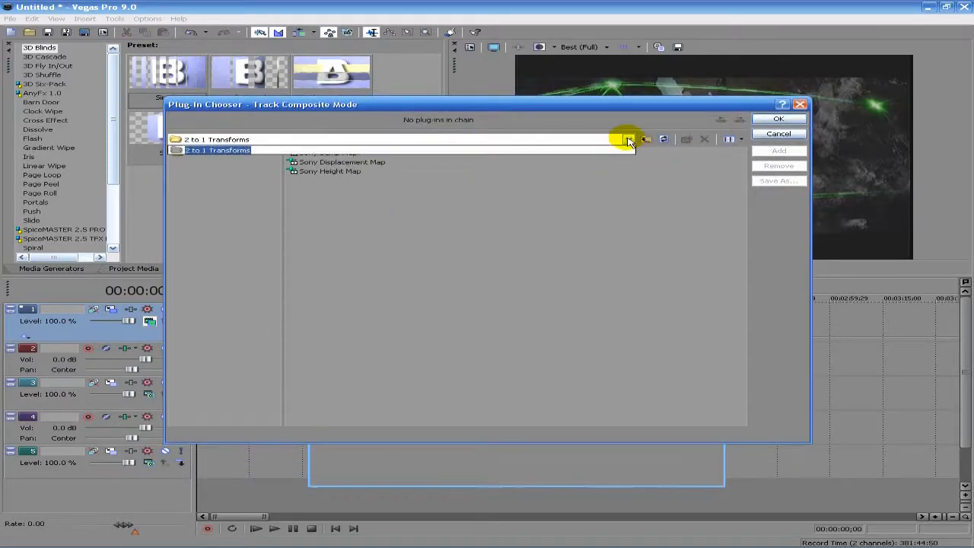
click(628, 139)
click(470, 202)
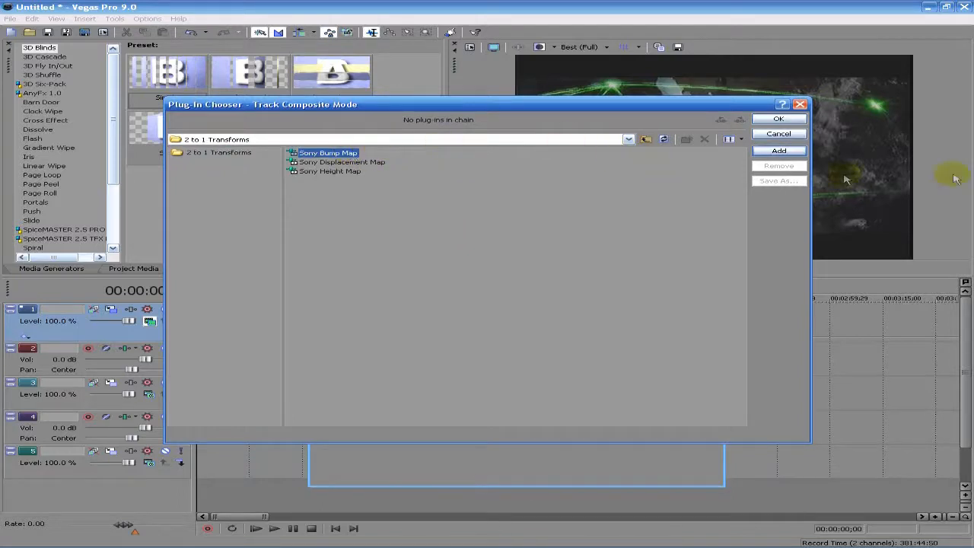
click(778, 150)
click(777, 119)
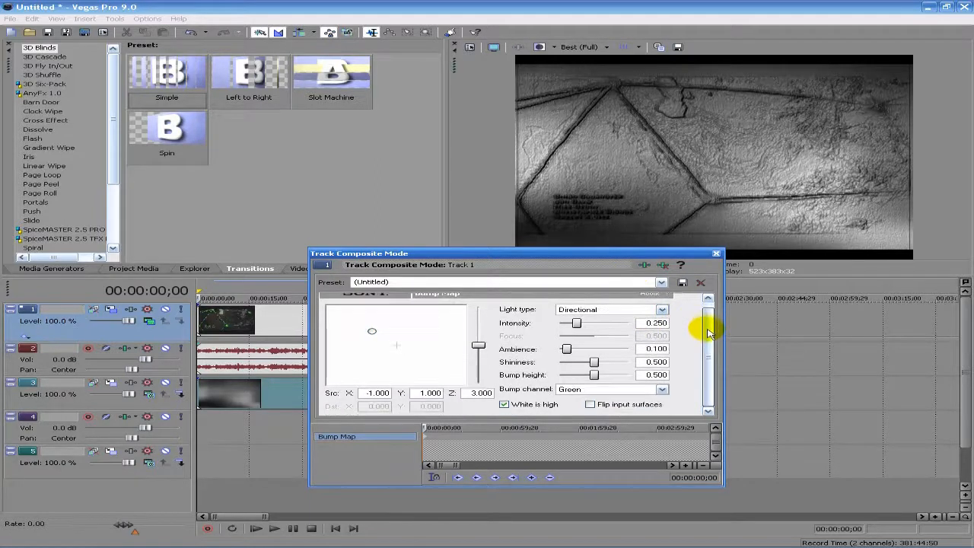
Set the Bump Map light's Z depth to 4.563 and move the light down and right
drag(614, 256, 384, 93)
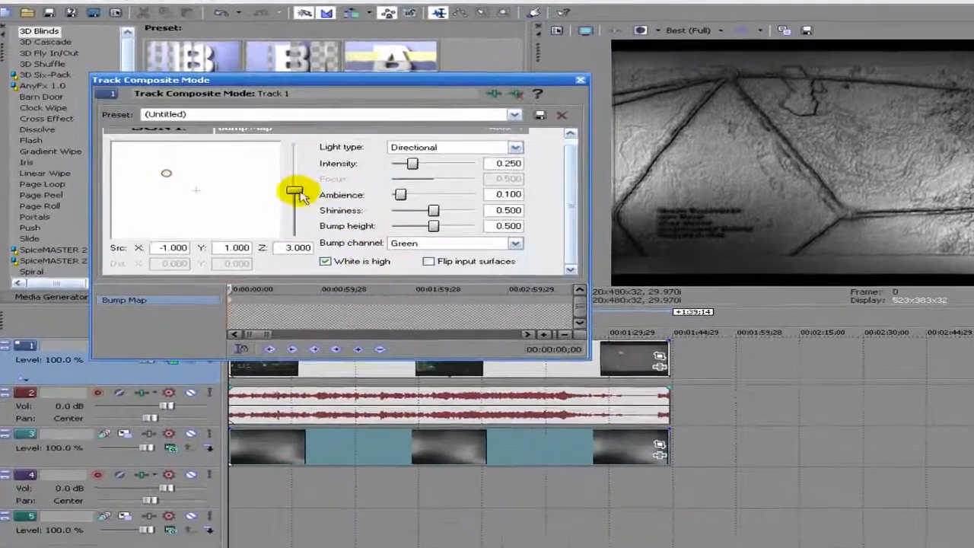
mouse_move(300, 196)
mouse_down()
mouse_move(298, 221)
mouse_move(298, 168)
mouse_move(298, 186)
mouse_up()
drag(366, 197, 366, 177)
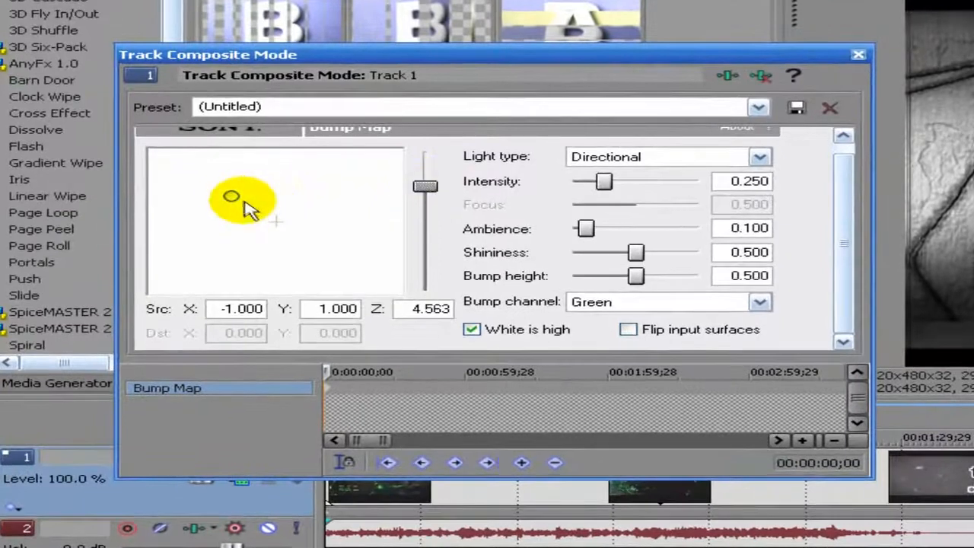
mouse_move(243, 204)
mouse_down()
mouse_move(189, 187)
mouse_move(218, 190)
mouse_move(348, 251)
mouse_move(343, 289)
mouse_up()
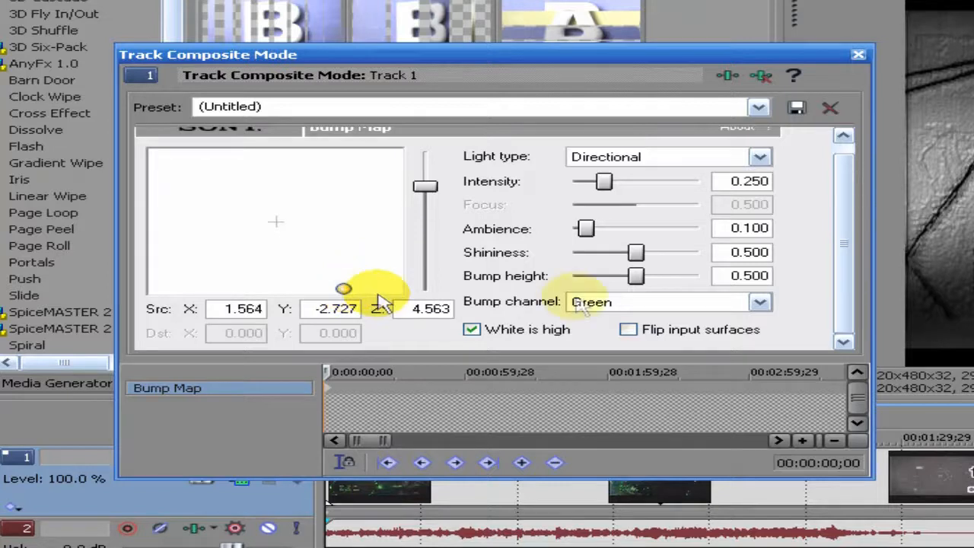
Set Bump Map ambience 0.222, intensity 0.300, lower bump height, close settings, stop playback
drag(585, 234, 525, 251)
click(636, 255)
mouse_move(600, 182)
mouse_down()
mouse_move(571, 182)
mouse_move(611, 187)
mouse_up()
mouse_move(635, 275)
mouse_down()
mouse_move(611, 276)
mouse_move(620, 276)
mouse_up()
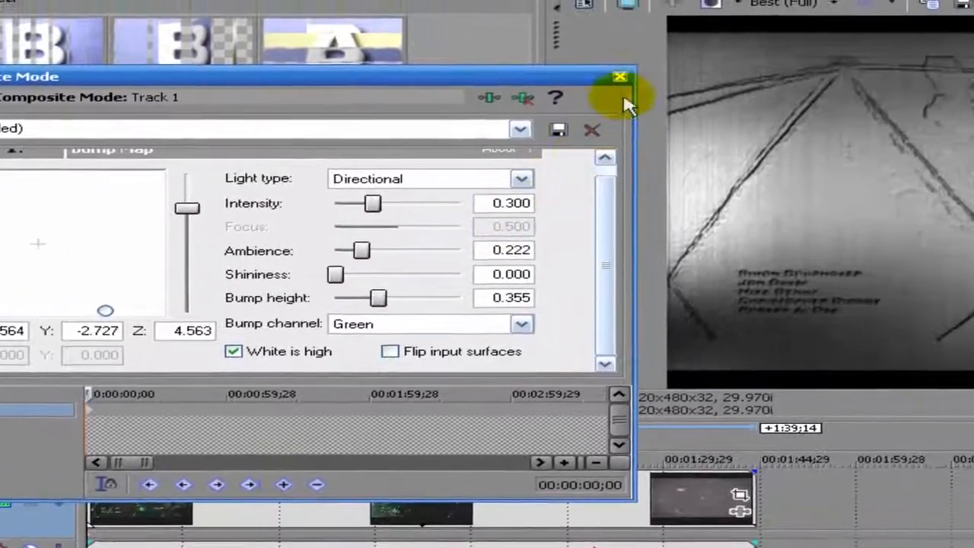
click(728, 67)
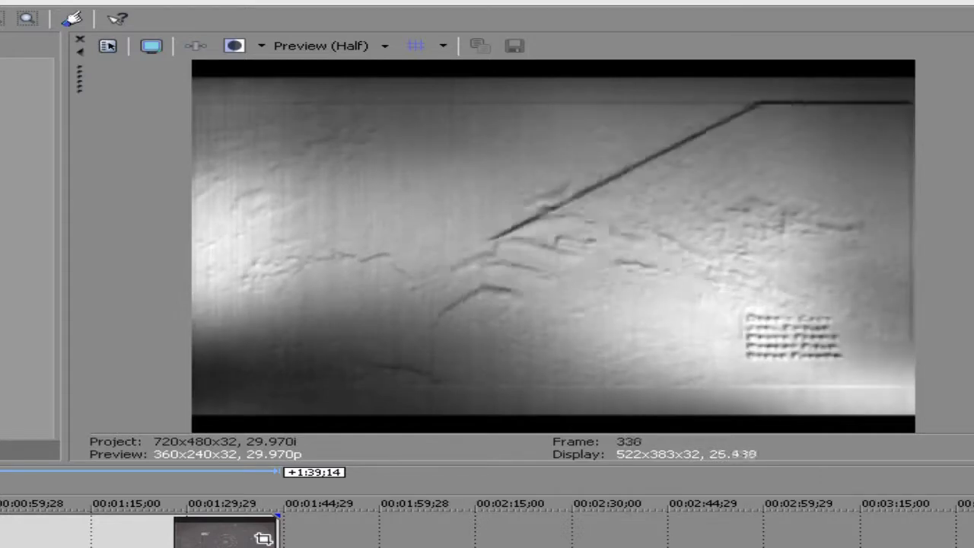
key(Return)
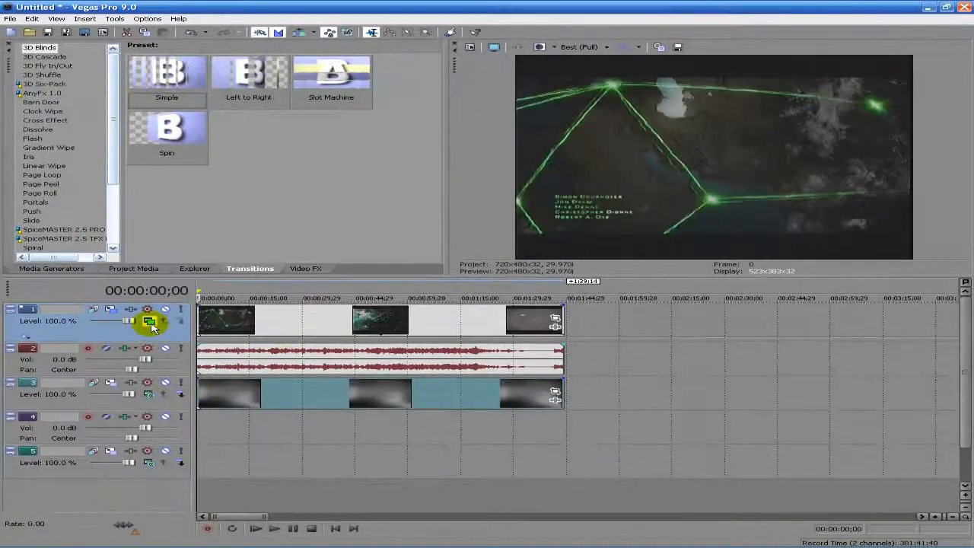
Switch track 1's composite mode to Custom with the Sony Displacement Map plug-in
click(150, 323)
click(174, 335)
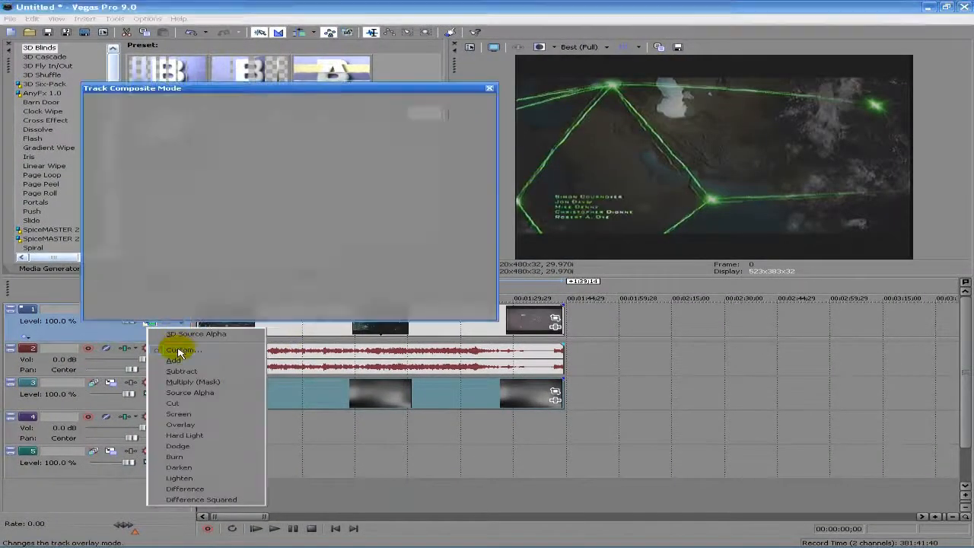
click(338, 180)
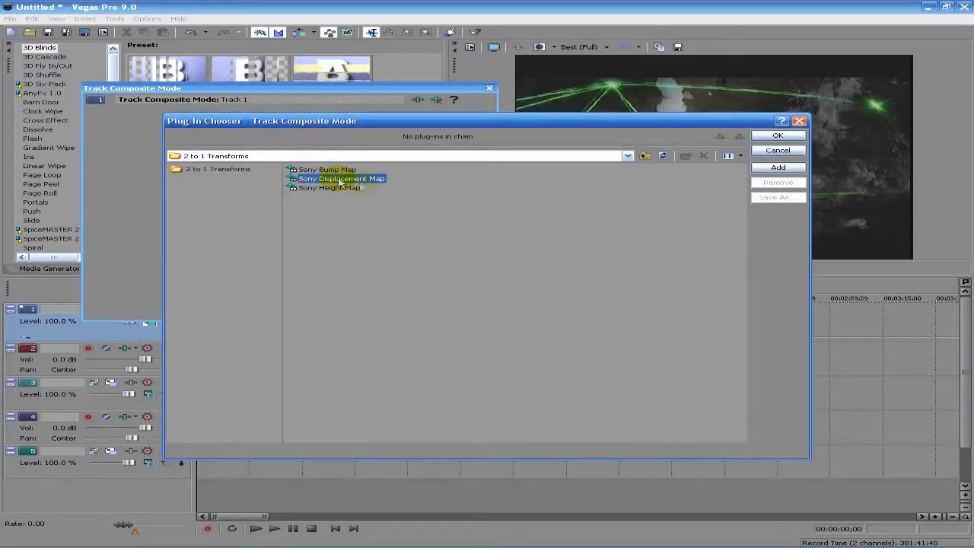
click(792, 135)
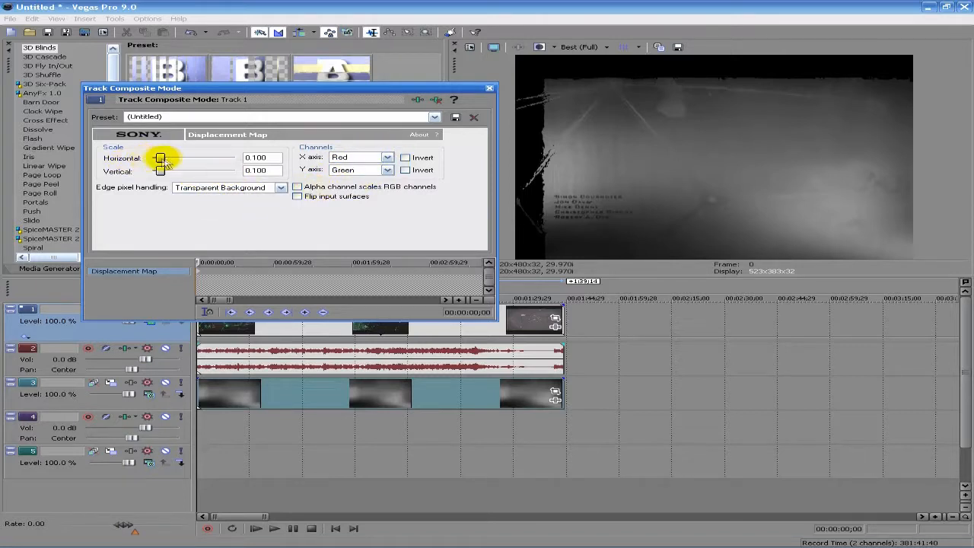
Set displacement scales to about 0.083/0.102 with the X axis channel on Green, then close
drag(173, 158, 259, 161)
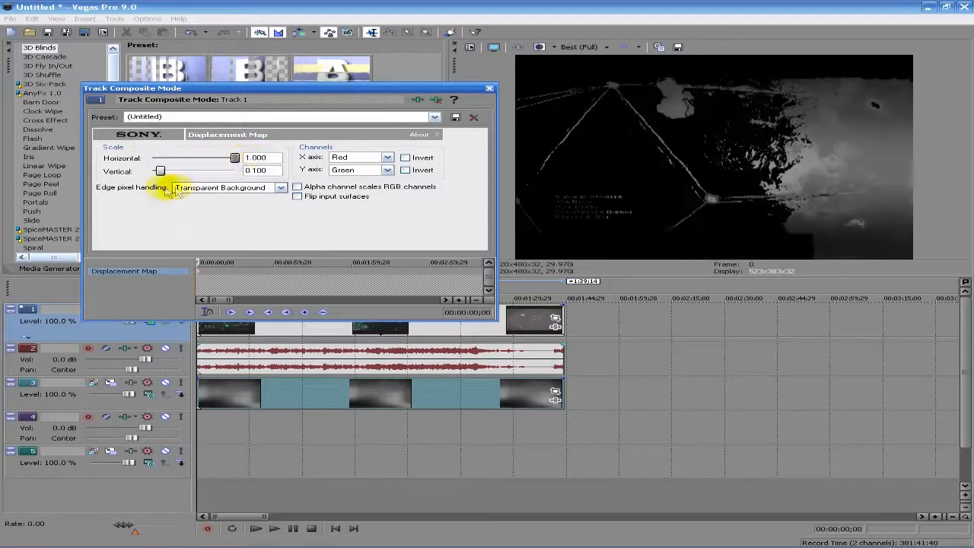
mouse_move(160, 171)
mouse_down()
mouse_move(225, 173)
mouse_move(256, 159)
mouse_move(199, 171)
mouse_move(196, 156)
mouse_move(150, 157)
mouse_up()
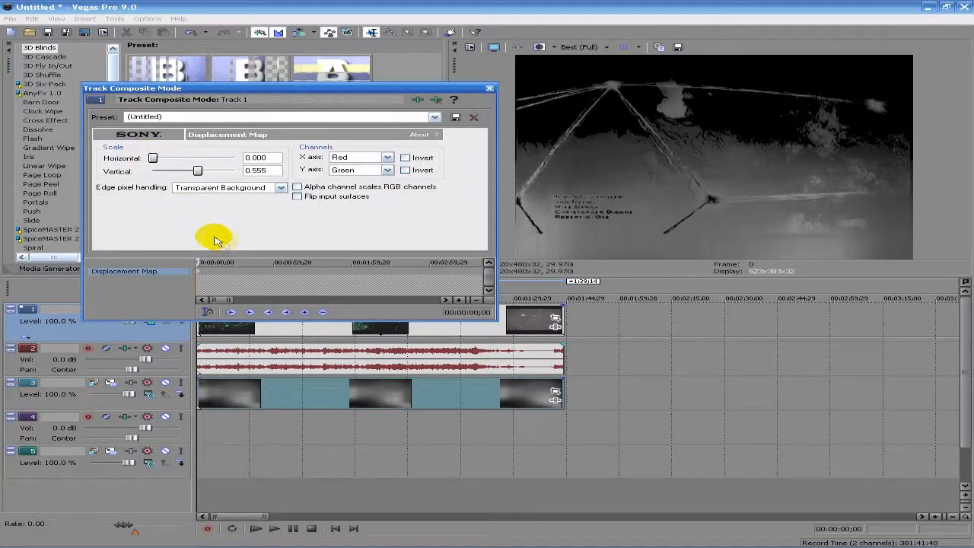
click(388, 158)
click(384, 175)
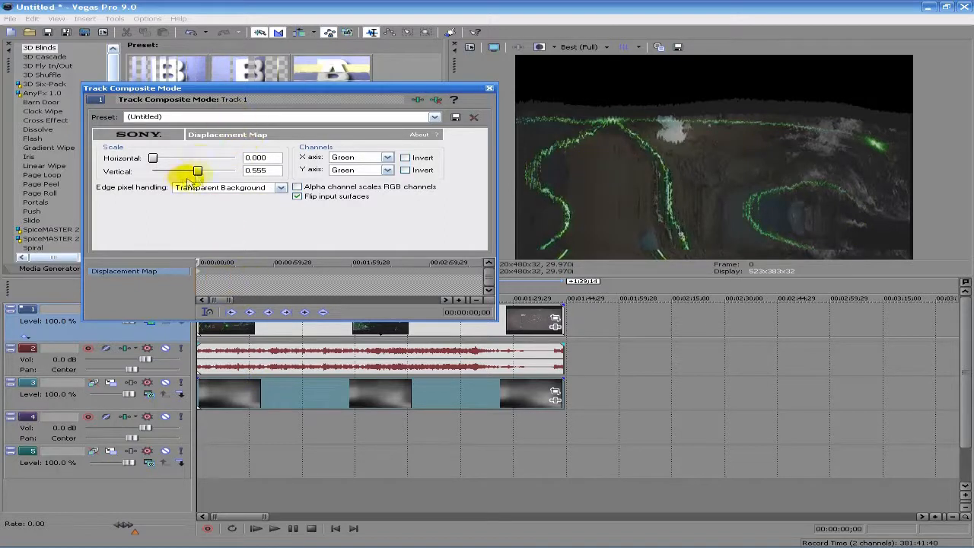
mouse_move(178, 170)
mouse_down()
mouse_move(164, 170)
mouse_move(161, 159)
mouse_move(165, 173)
mouse_up()
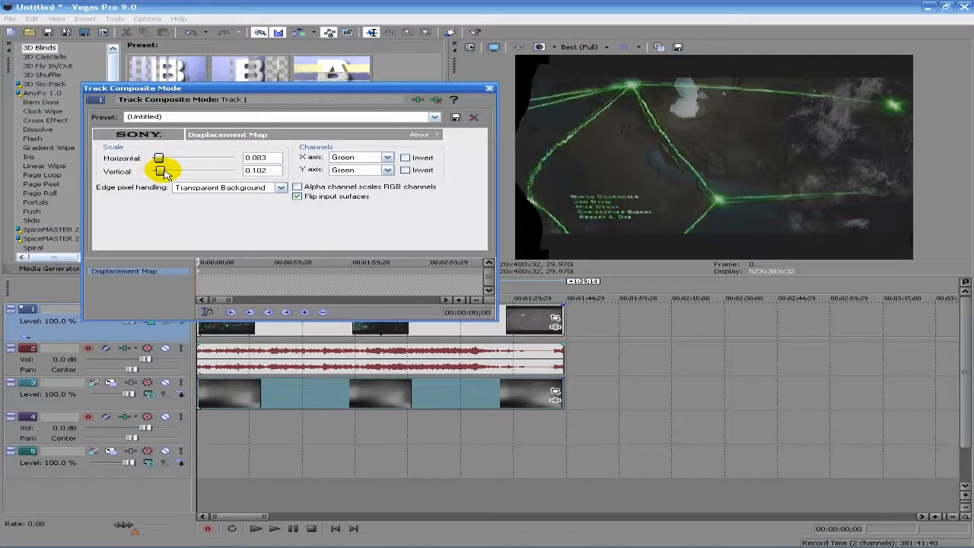
click(489, 91)
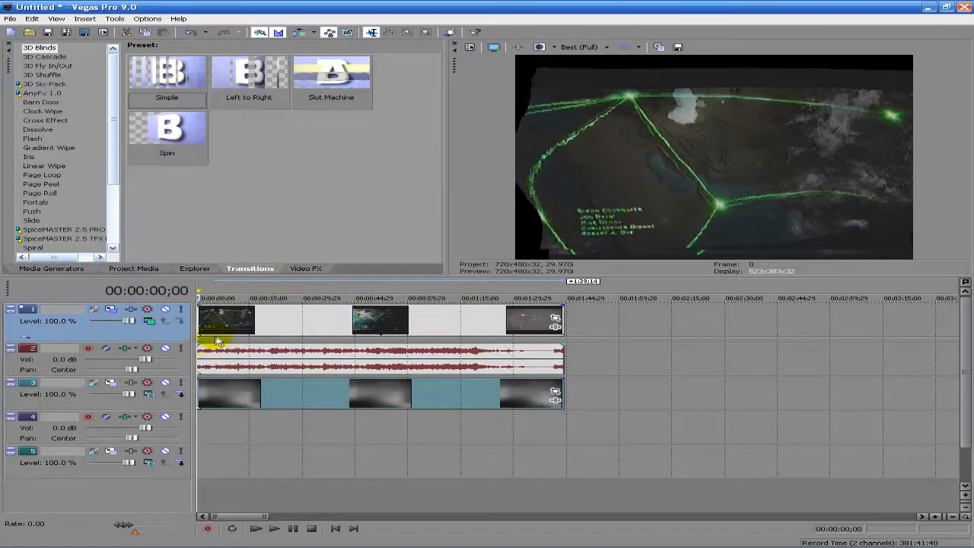
click(258, 320)
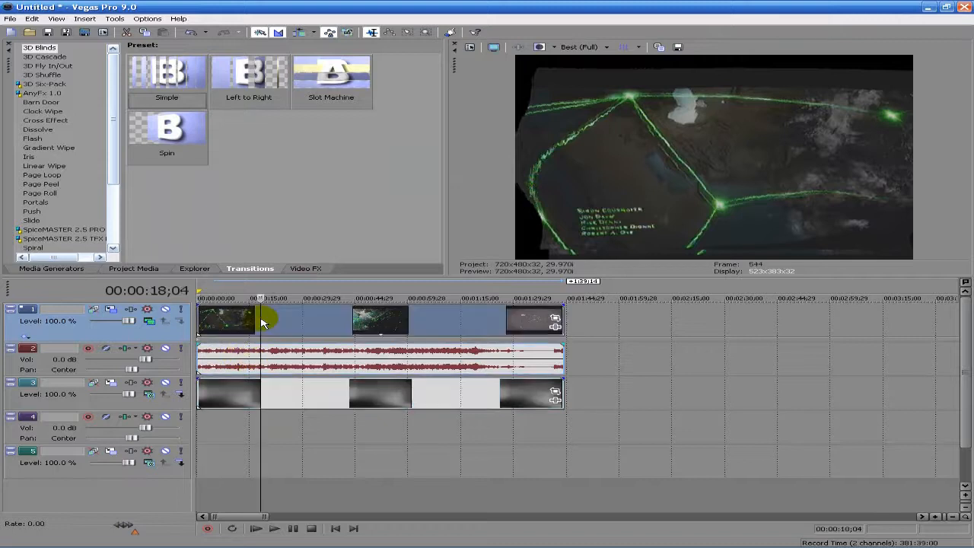
Replace track 1's Displacement Map with the Sony Height Map composite plug-in
click(199, 316)
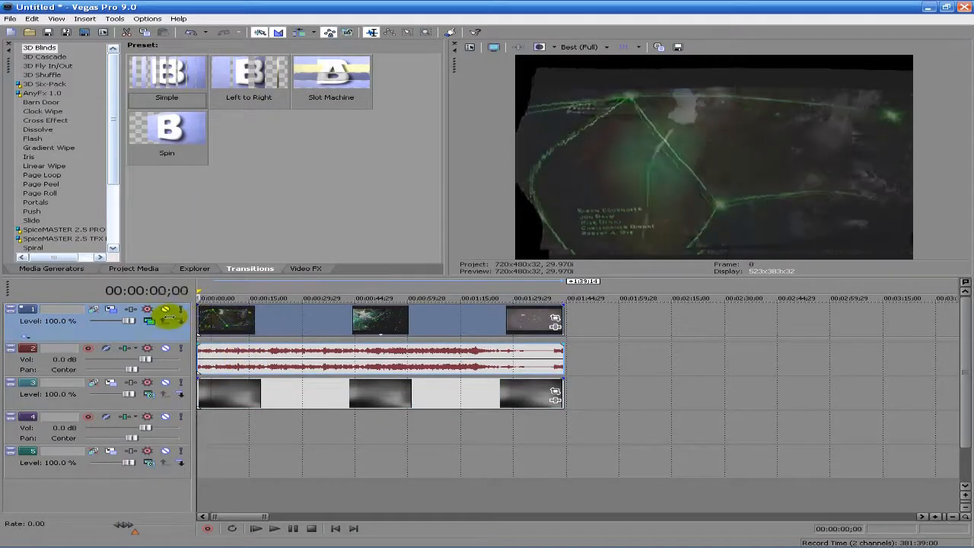
click(149, 321)
click(194, 351)
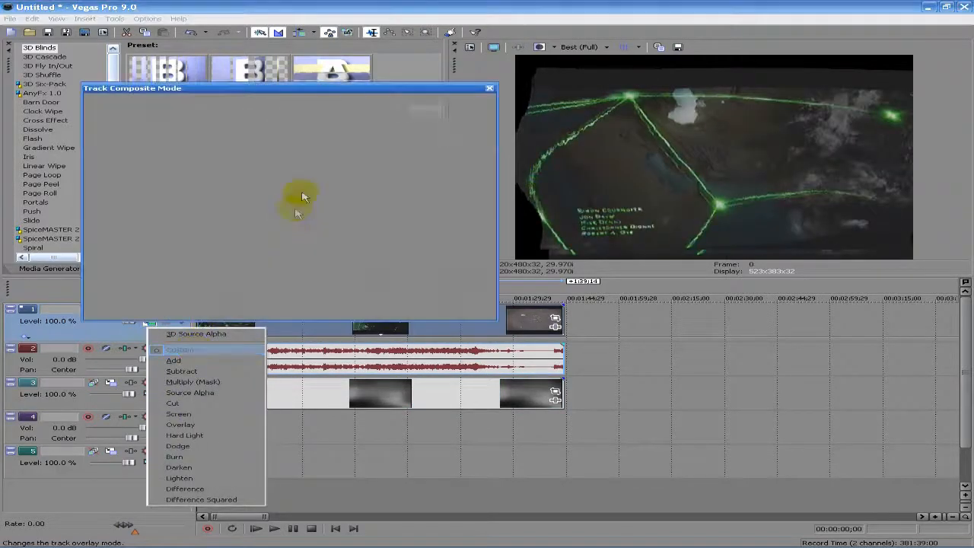
click(435, 101)
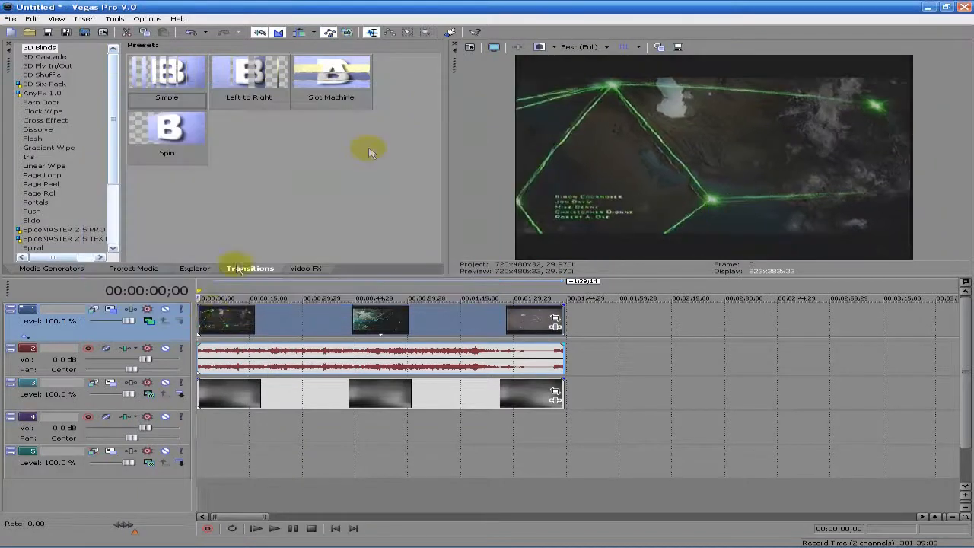
click(150, 322)
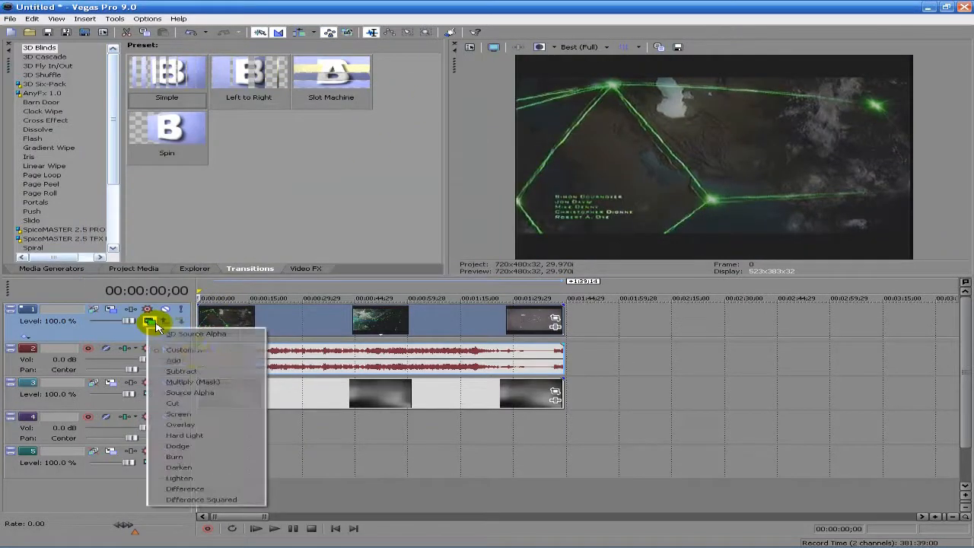
click(195, 349)
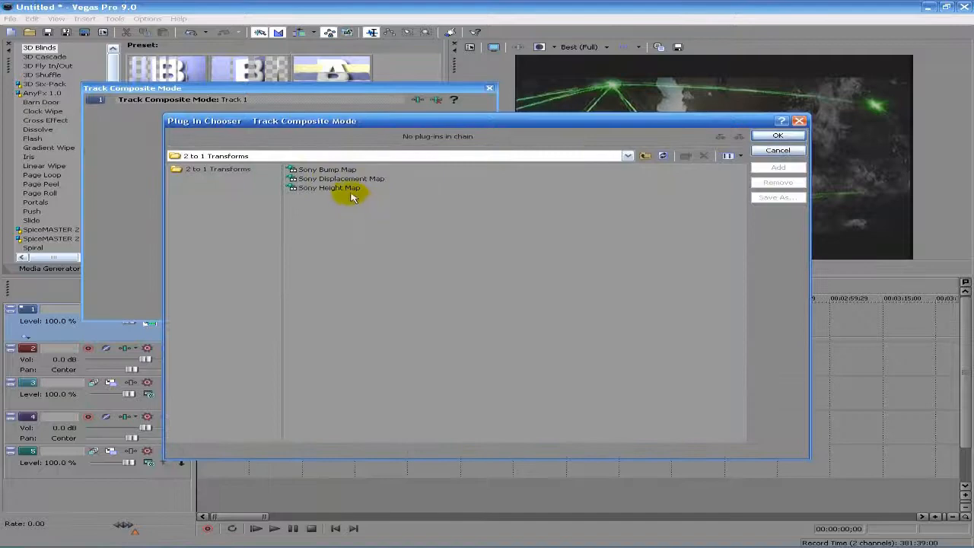
click(348, 188)
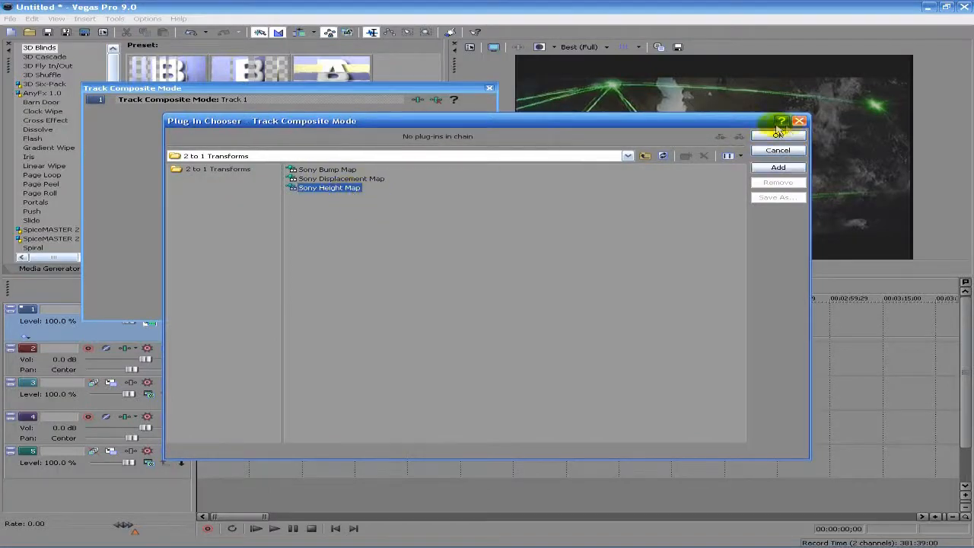
click(777, 136)
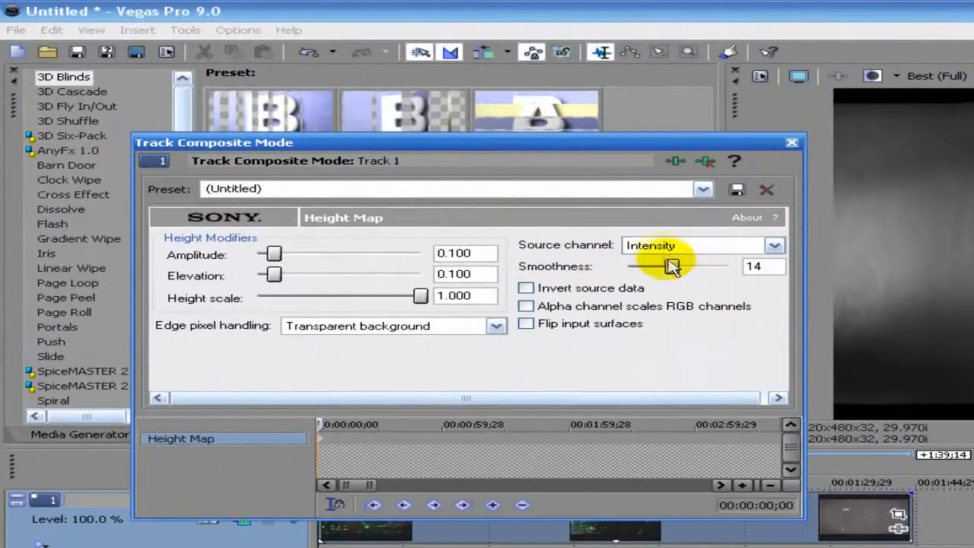
Lower the Height Map smoothness, leave invert and alpha scaling off, and flip input surfaces
drag(646, 256, 629, 269)
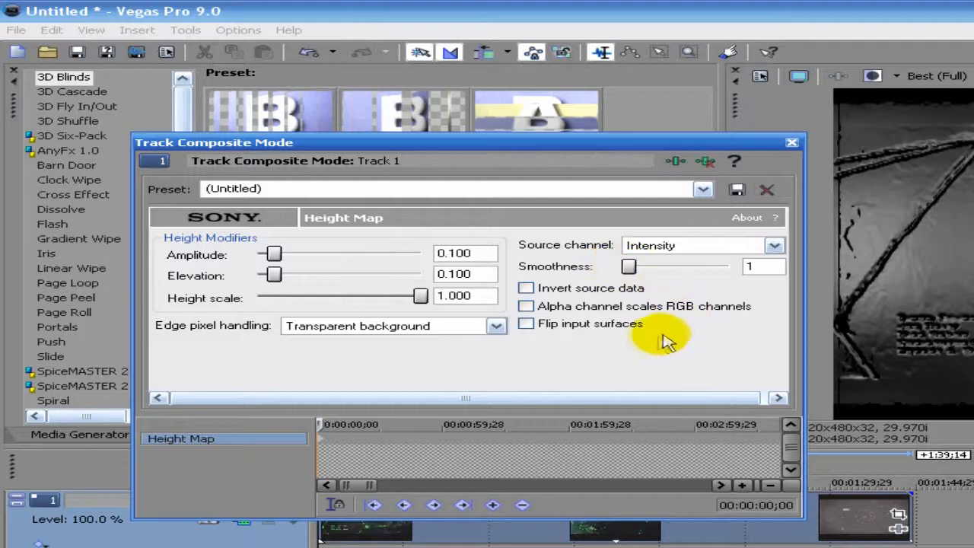
click(602, 290)
click(602, 290)
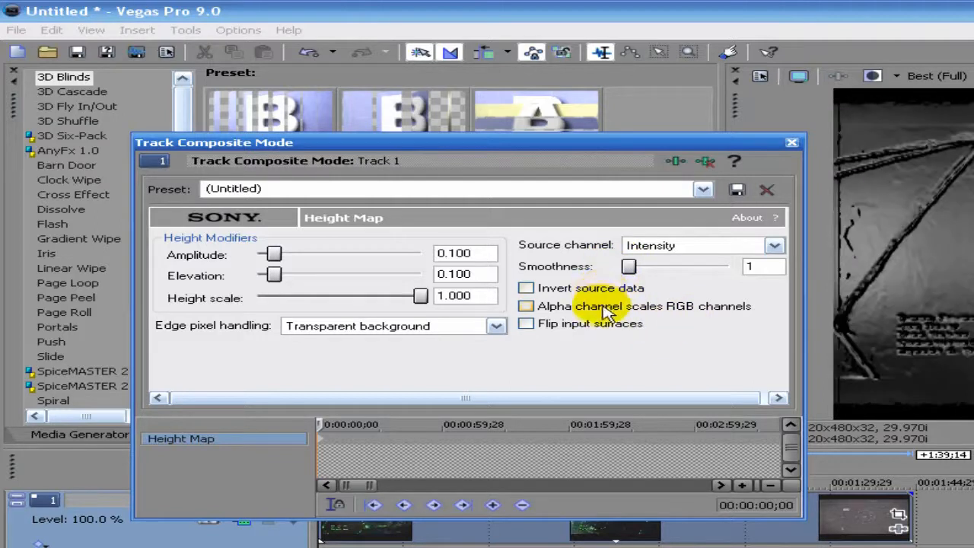
click(586, 289)
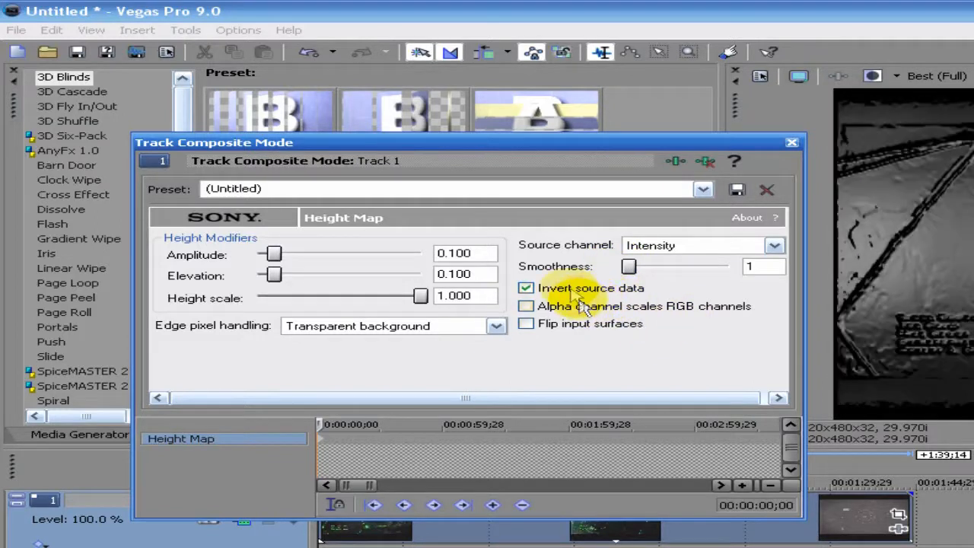
click(582, 290)
click(574, 311)
click(573, 312)
click(567, 326)
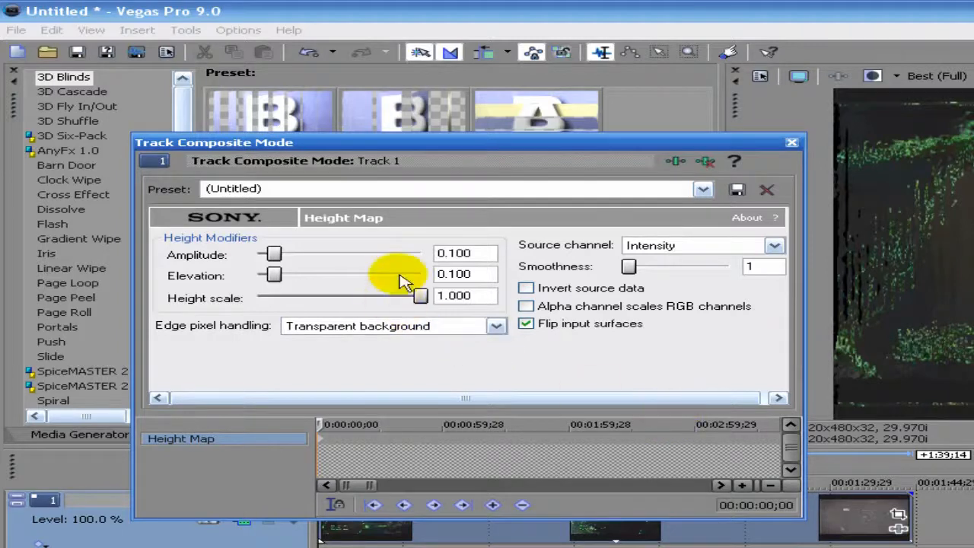
Set height scale to 0.674 and elevation to 0.030, then close the Height Map settings
drag(421, 297, 367, 297)
drag(283, 278, 265, 257)
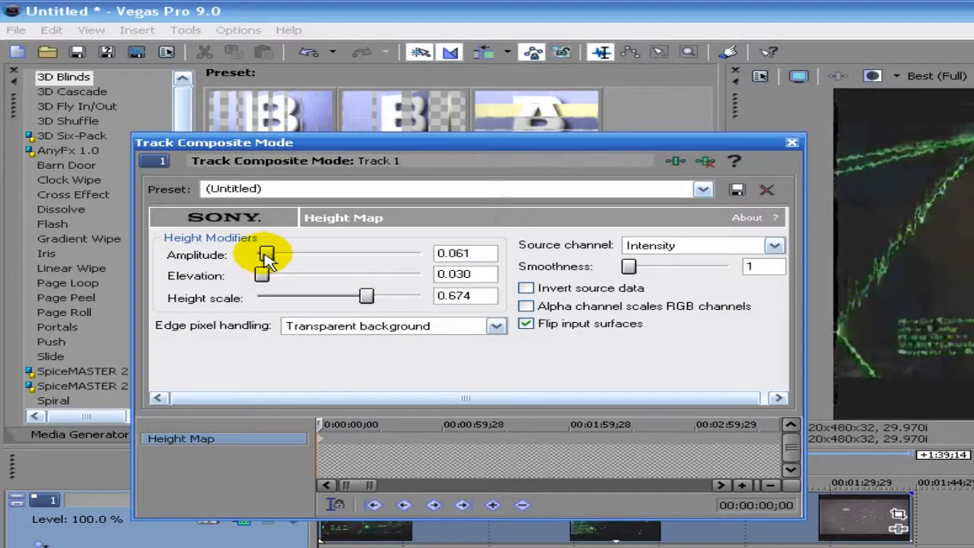
click(792, 142)
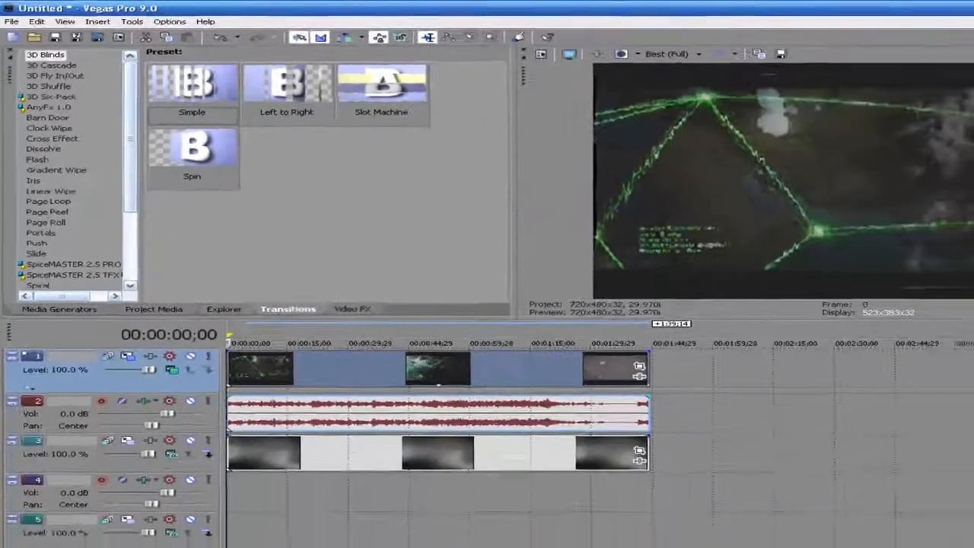
Preview the composite, then reopen Height Map with input flipping off and adjust amplitude and elevation
click(259, 528)
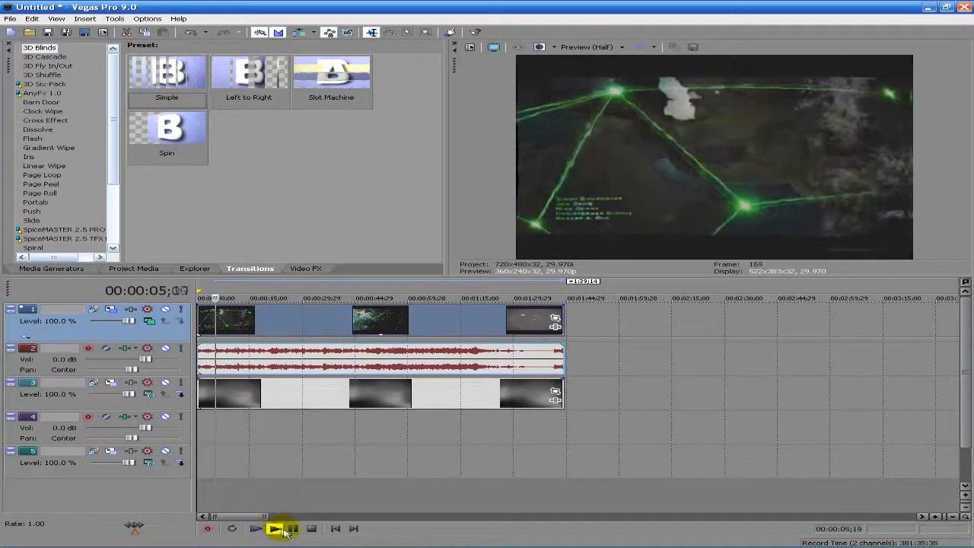
click(292, 529)
click(150, 322)
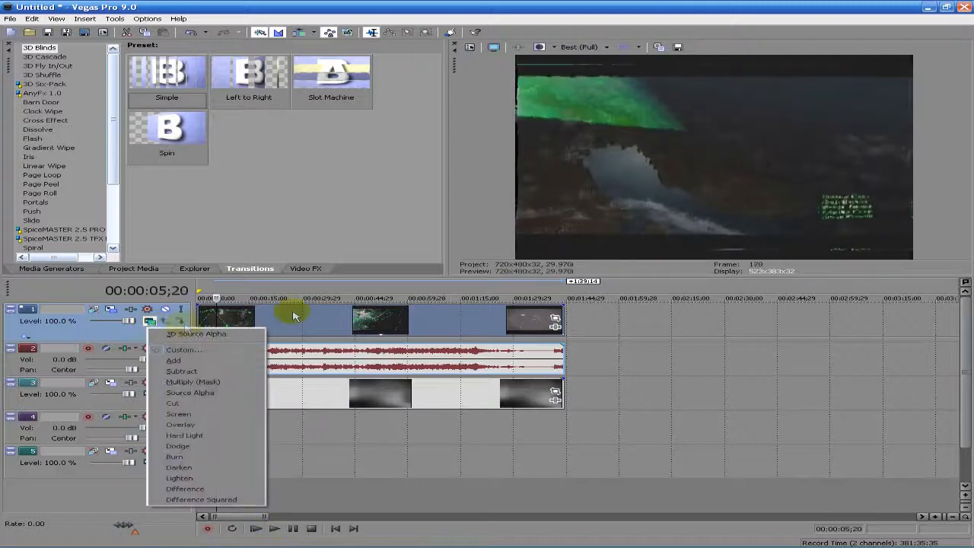
click(243, 343)
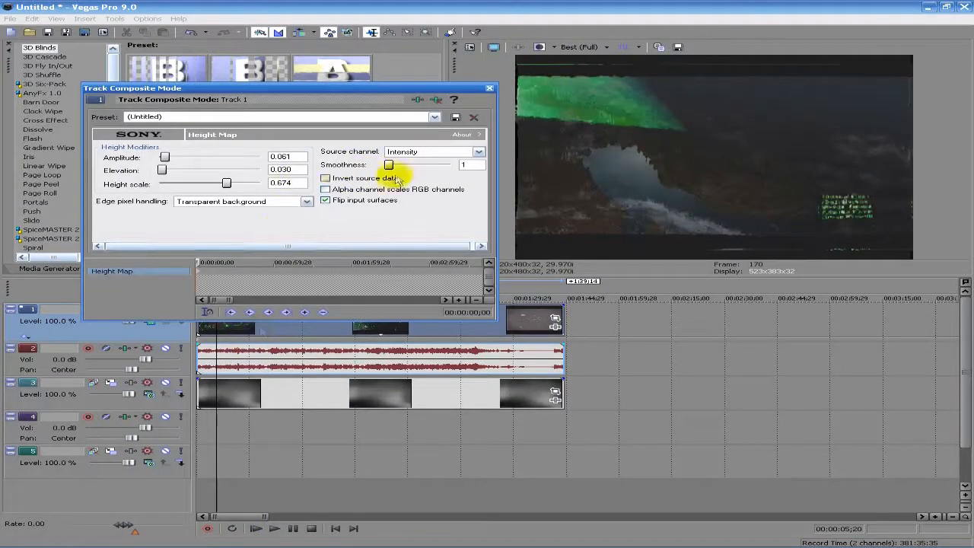
click(342, 200)
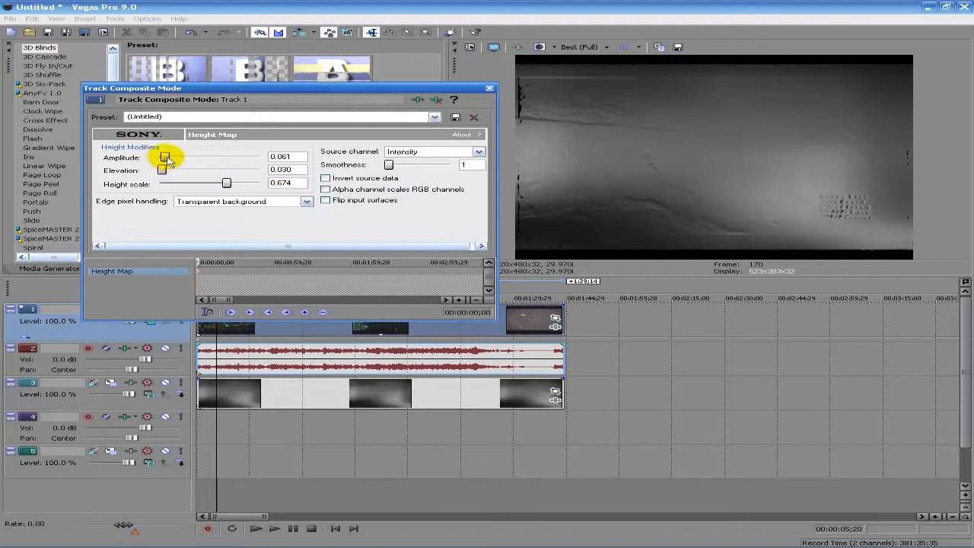
drag(162, 162, 159, 162)
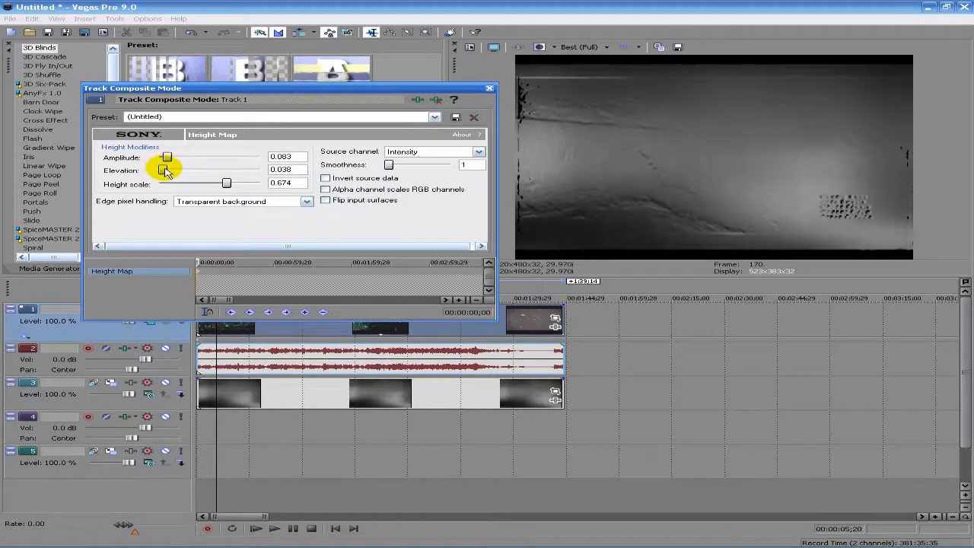
mouse_move(167, 172)
mouse_down()
mouse_move(257, 172)
mouse_move(164, 169)
mouse_up()
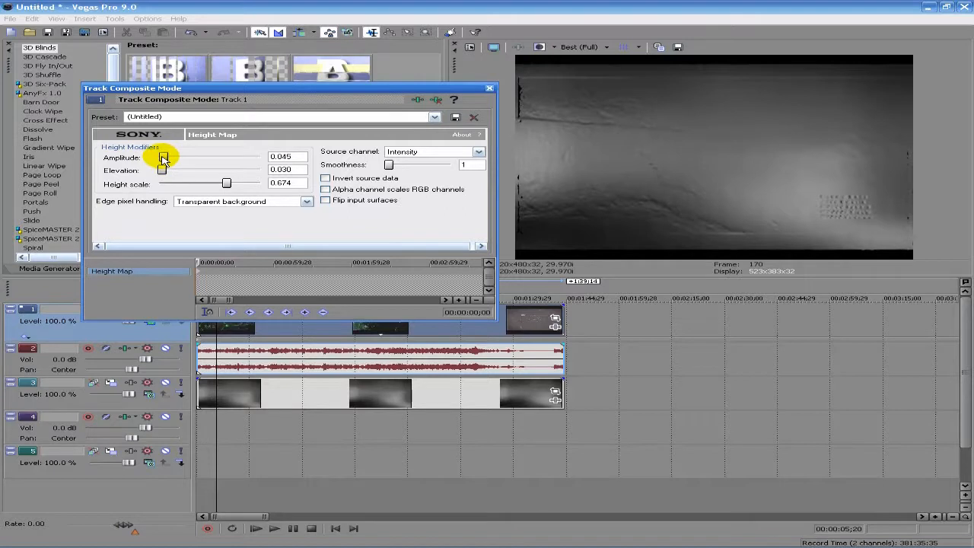
Set height scale 0.000 and elevation 0.038 with Intensity source, close, and play back
drag(226, 184, 160, 185)
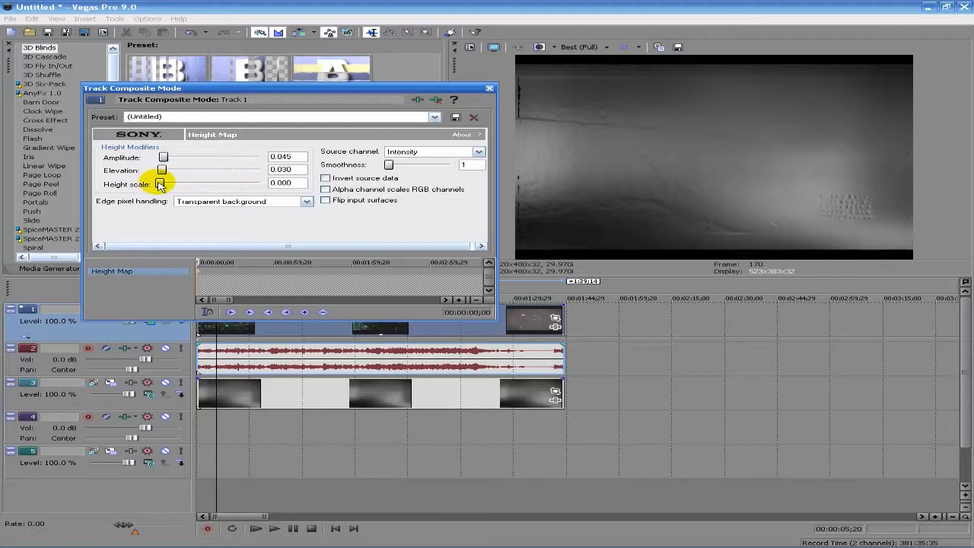
mouse_move(398, 168)
mouse_down()
mouse_move(466, 168)
mouse_move(387, 166)
mouse_up()
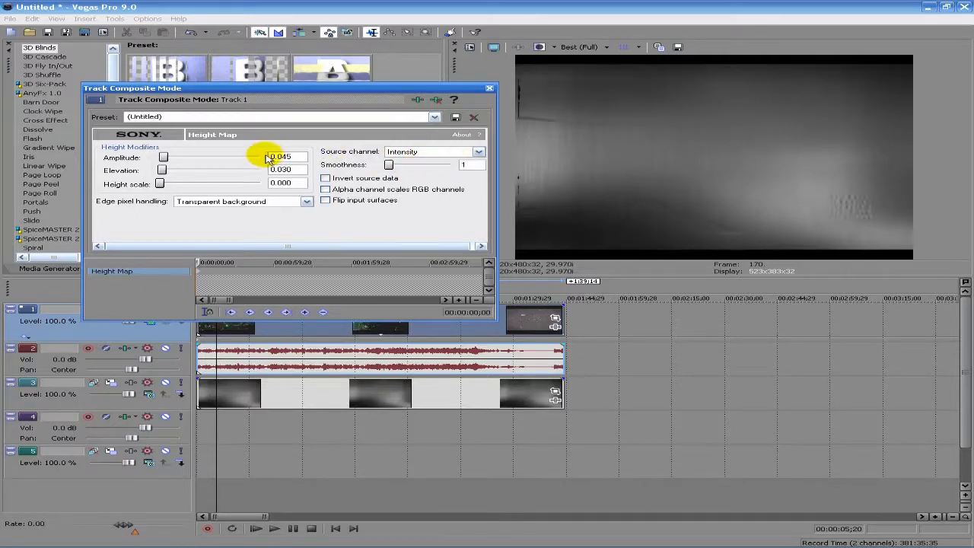
click(437, 153)
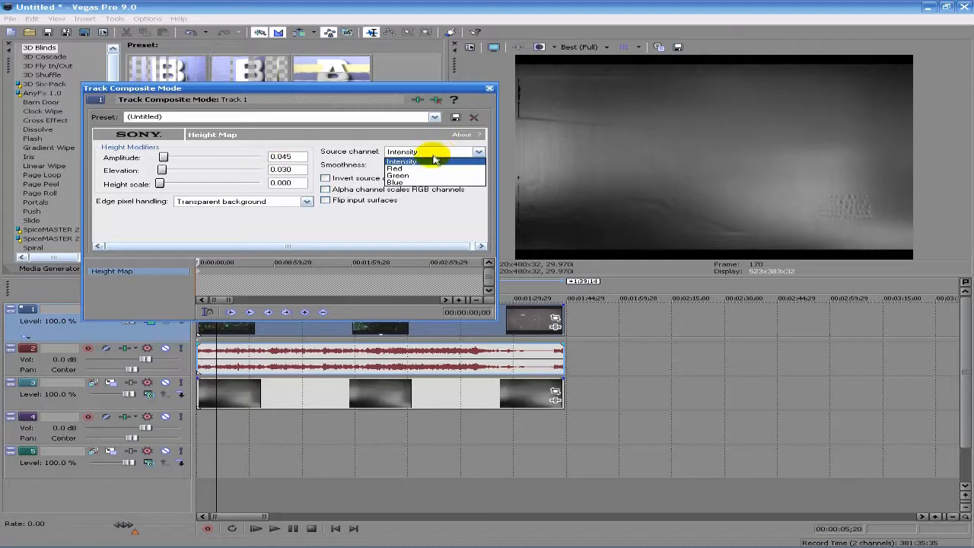
click(434, 161)
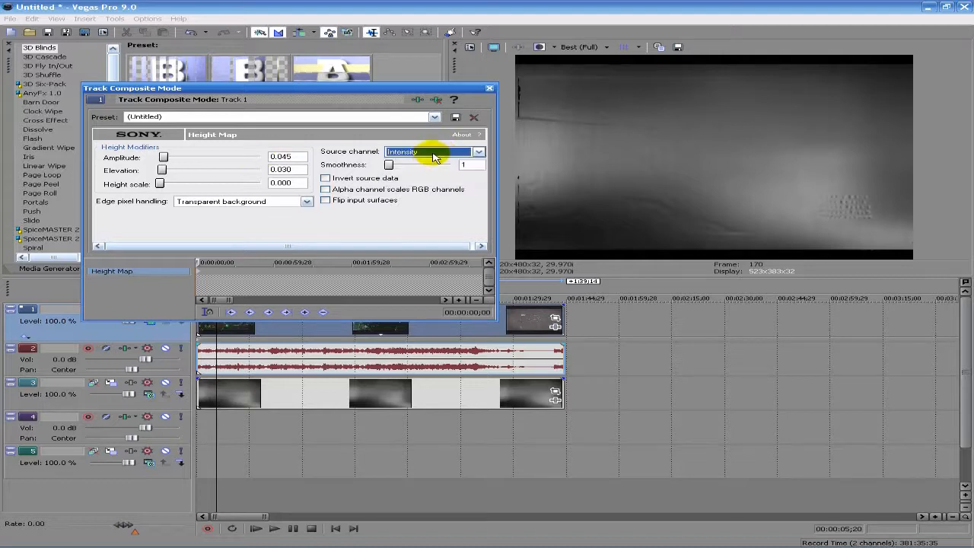
click(163, 170)
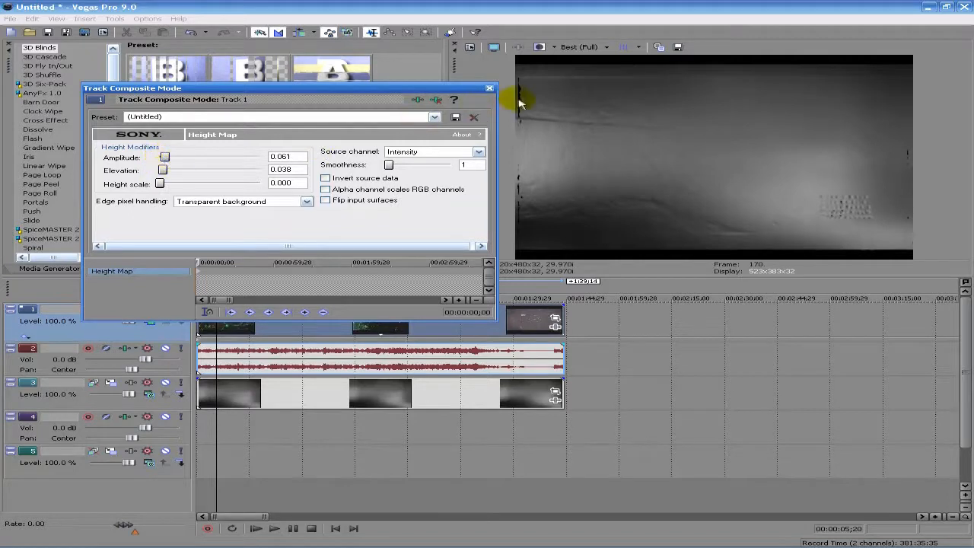
click(489, 88)
click(261, 528)
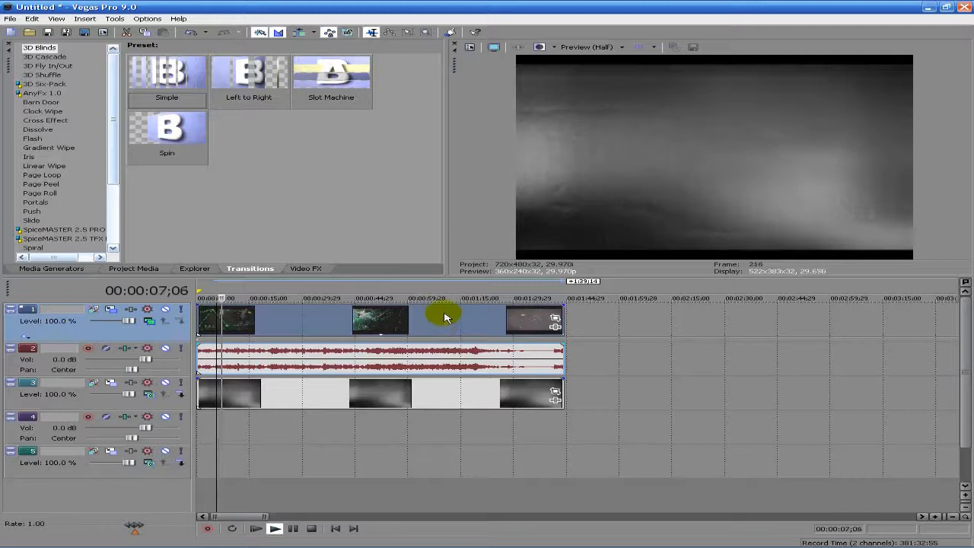
Pause playback and drag Sharpen from the Video FX list onto track 1's first event
click(291, 531)
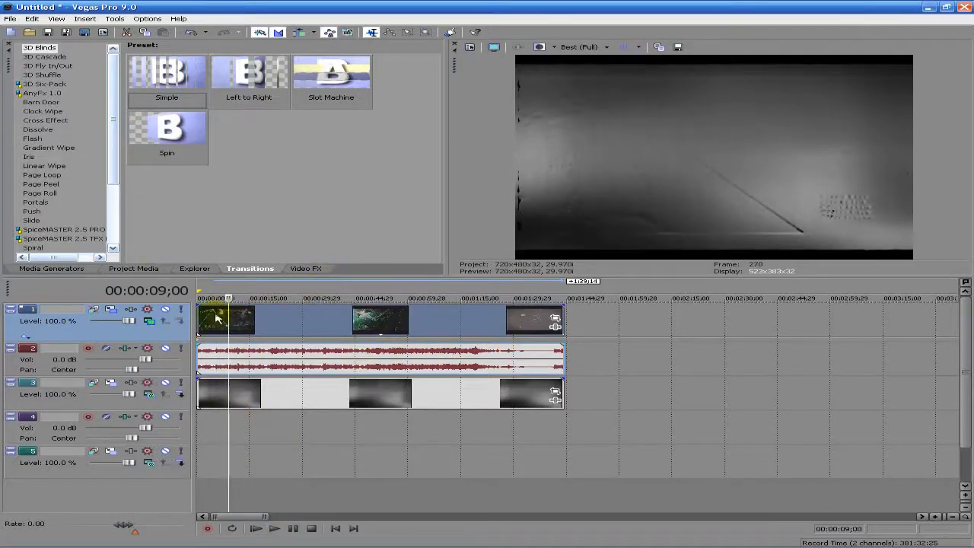
click(305, 269)
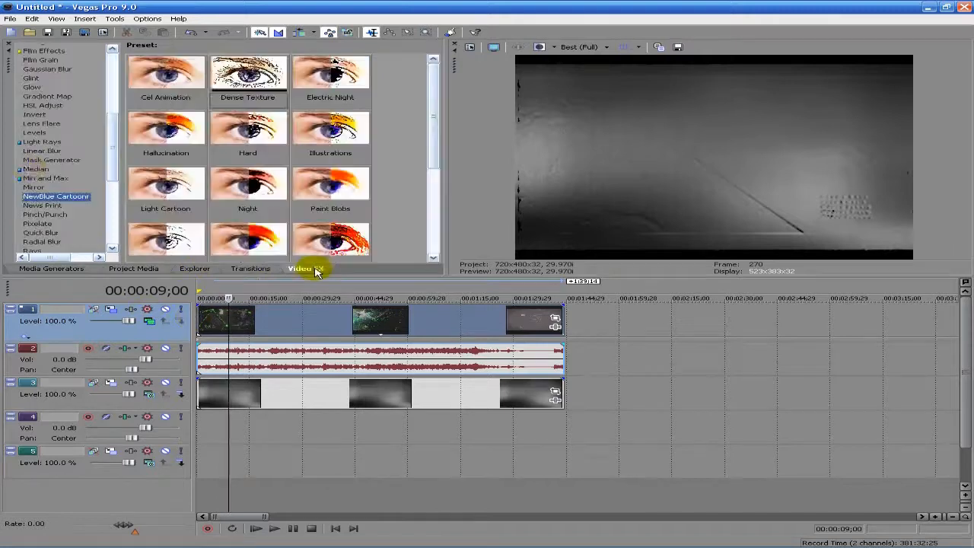
scroll(112, 240, down, 5)
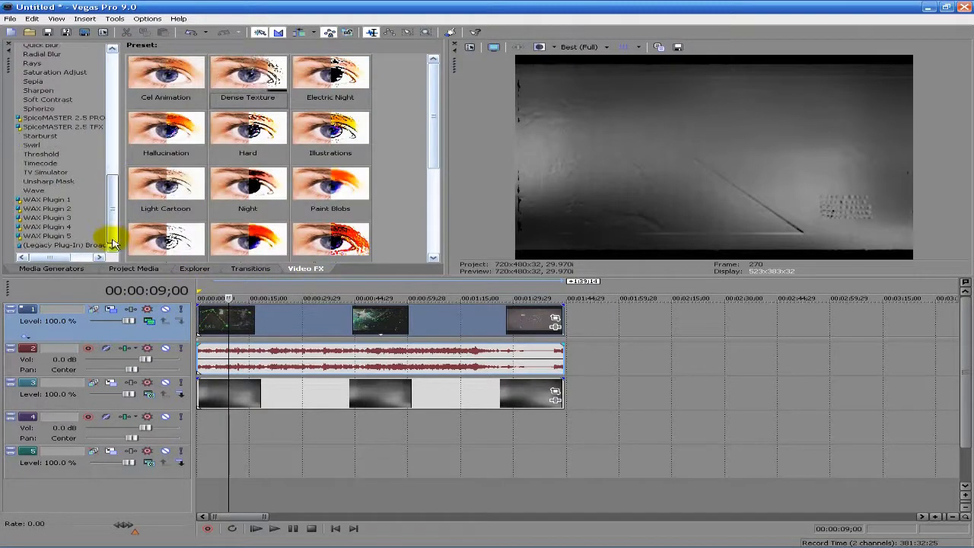
scroll(106, 221, up, 3)
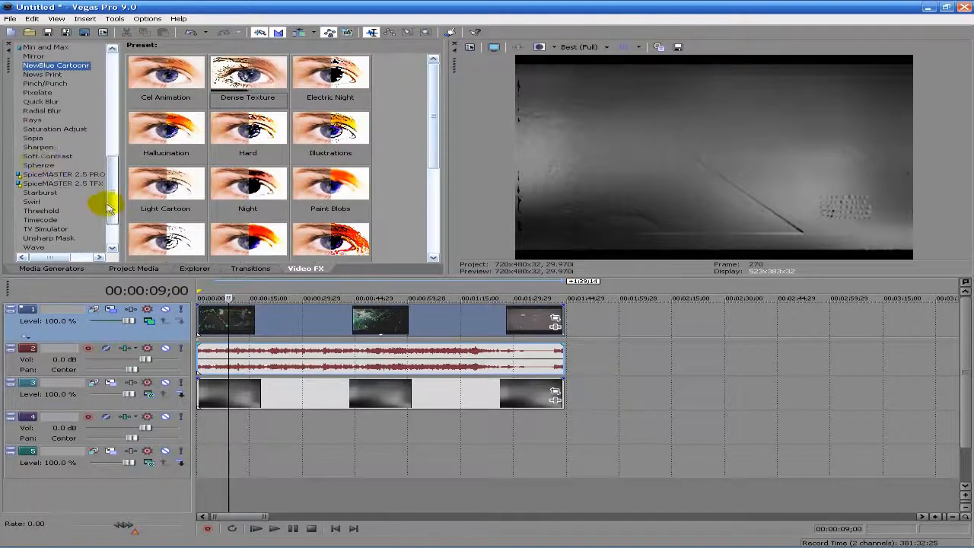
click(40, 156)
drag(40, 148, 282, 315)
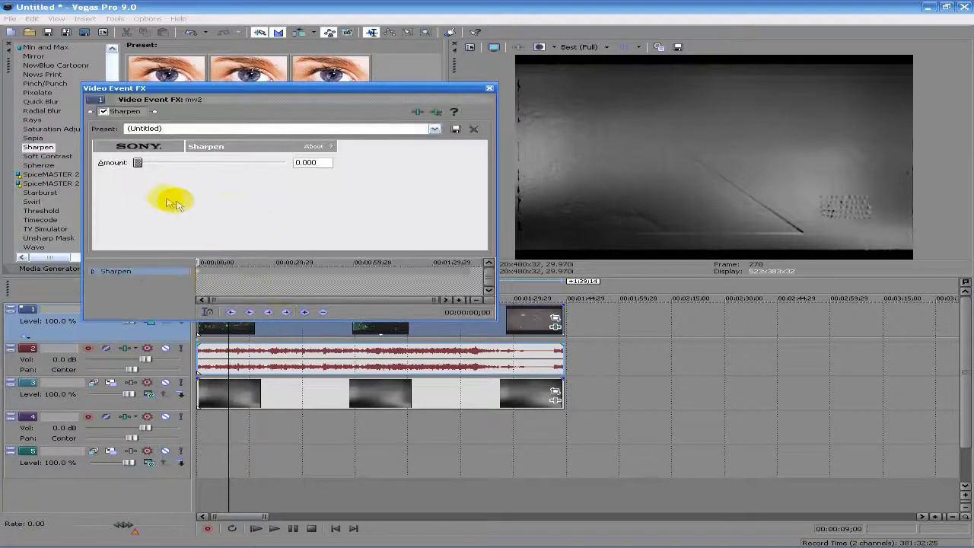
Leave Sharpen amount at 0.000 after trying 0.402, close it, and widen the video preview
drag(140, 163, 117, 162)
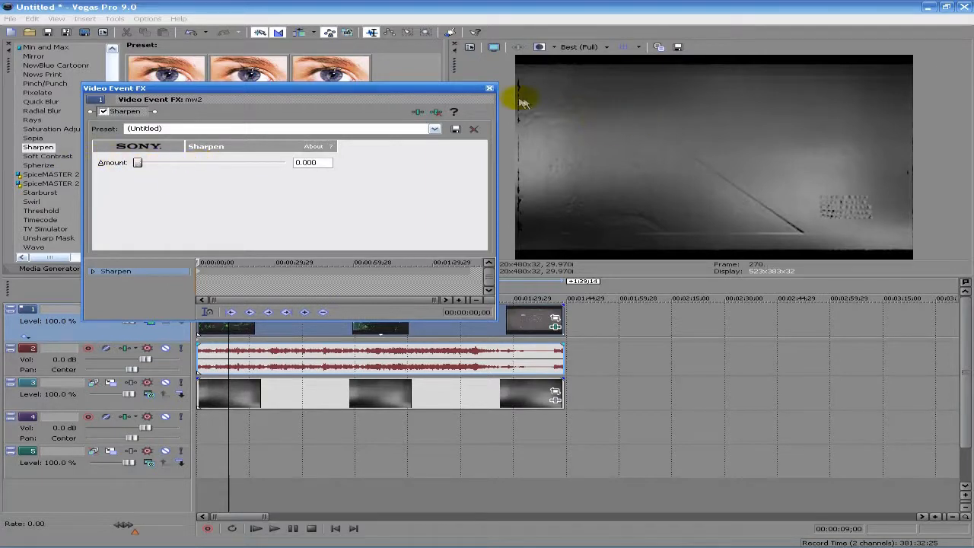
click(489, 89)
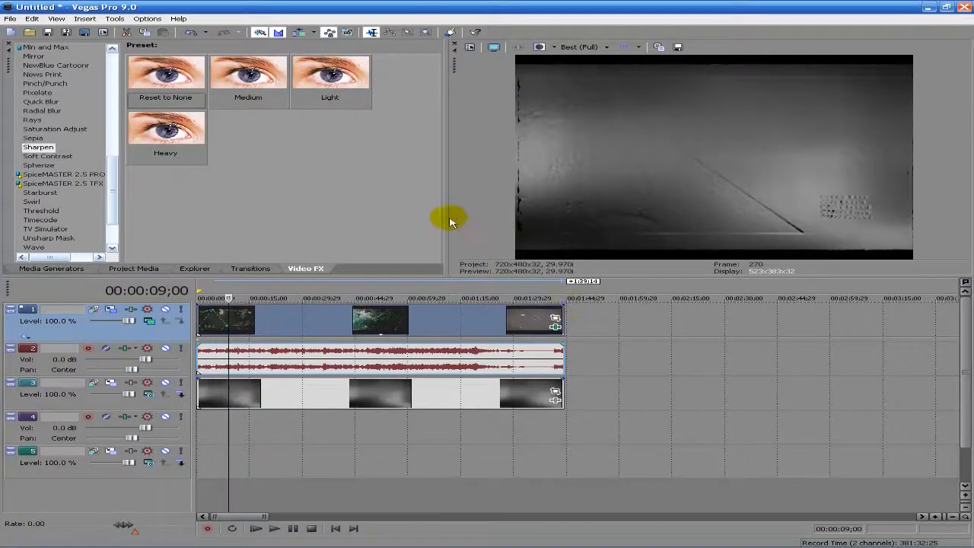
drag(446, 217, 548, 218)
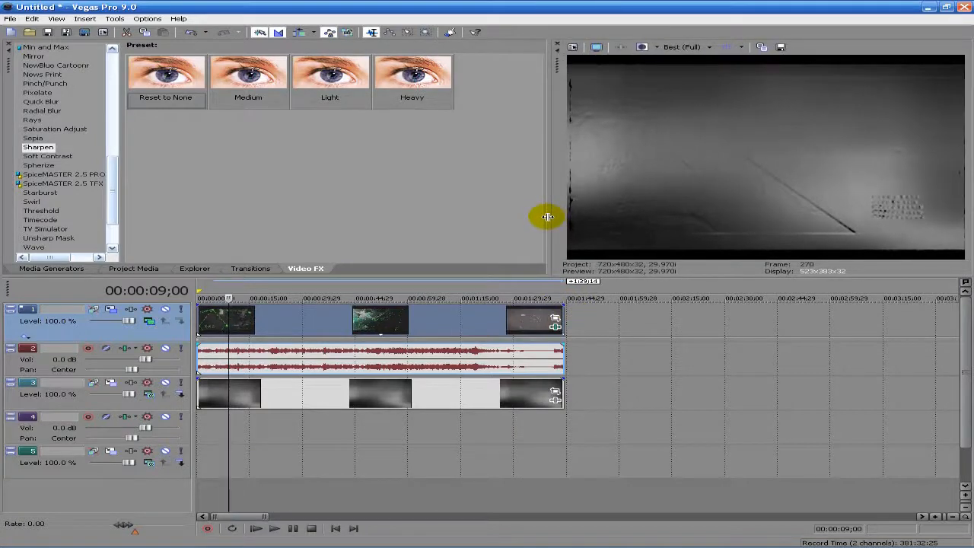